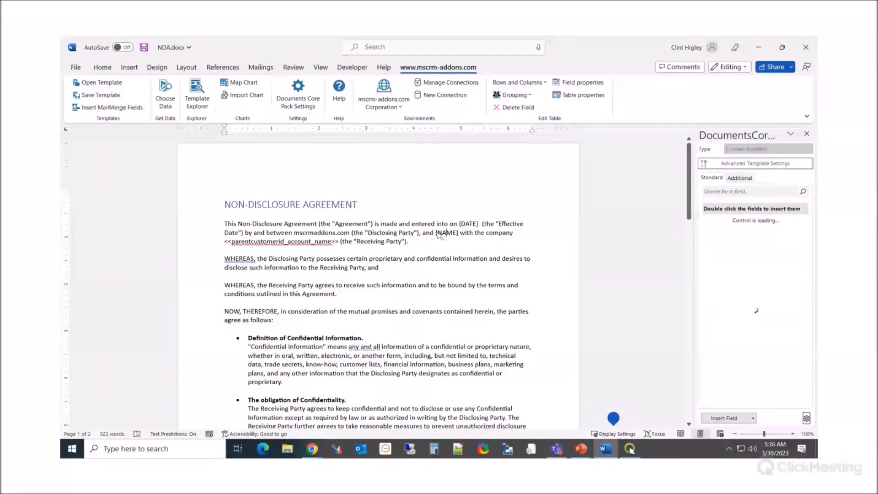
# Step: Delete the NAME placeholder in the agreement's opening paragraph, before "with the company"
pyautogui.moveTo(435, 233); pyautogui.dragTo(455, 234)
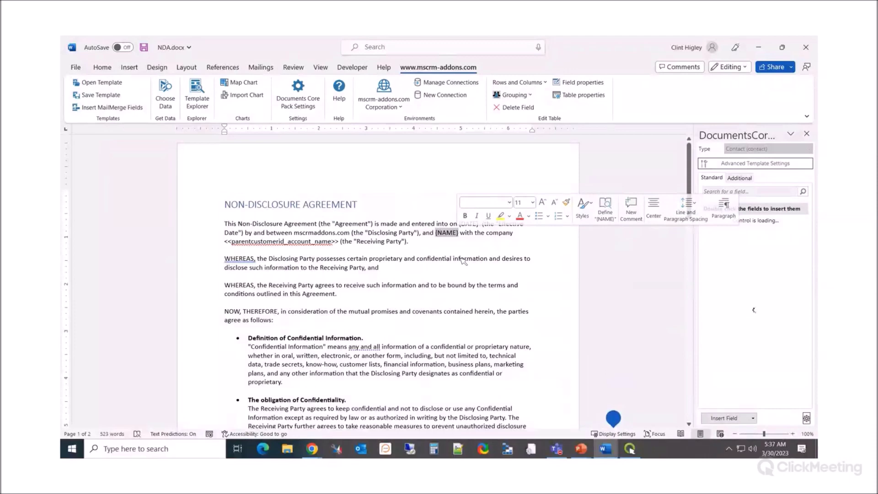
pyautogui.press('Delete')
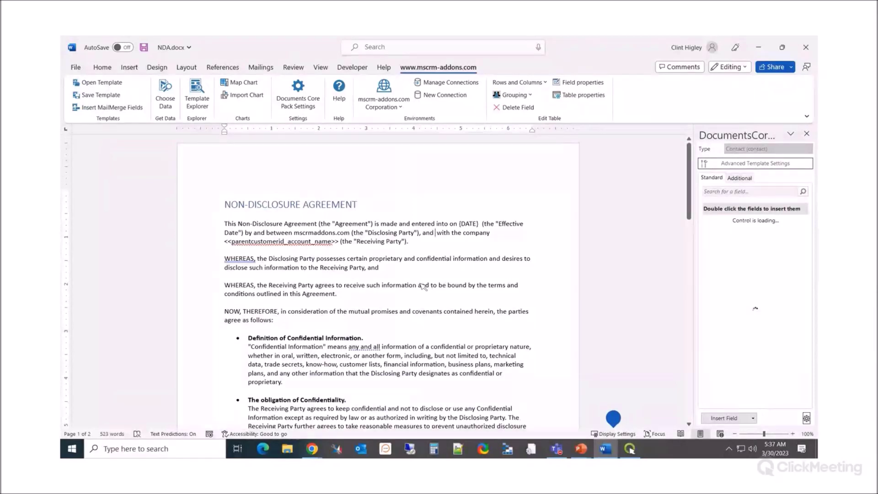
# Step: Look through the whole agreement down to the signature section to see which merge fields and placeholders it contains
pyautogui.scroll(-3, 419, 283)
pyautogui.scroll(2, 410, 282)
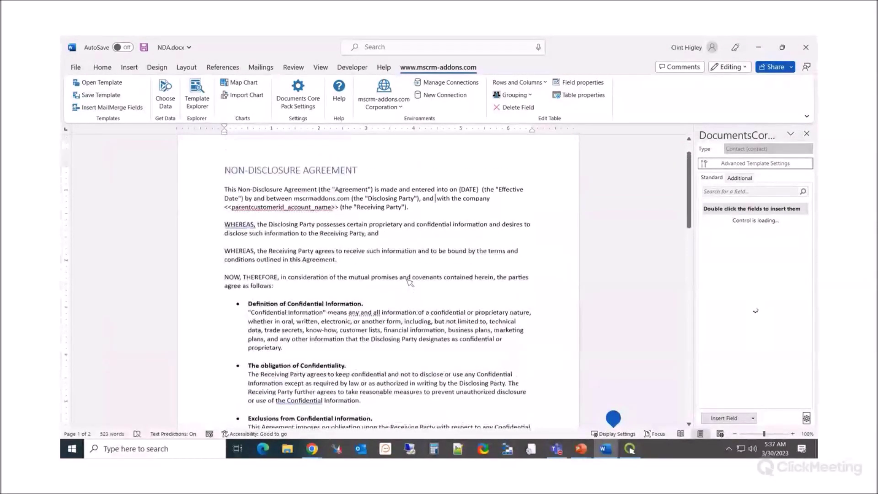
pyautogui.scroll(-4, 425, 288)
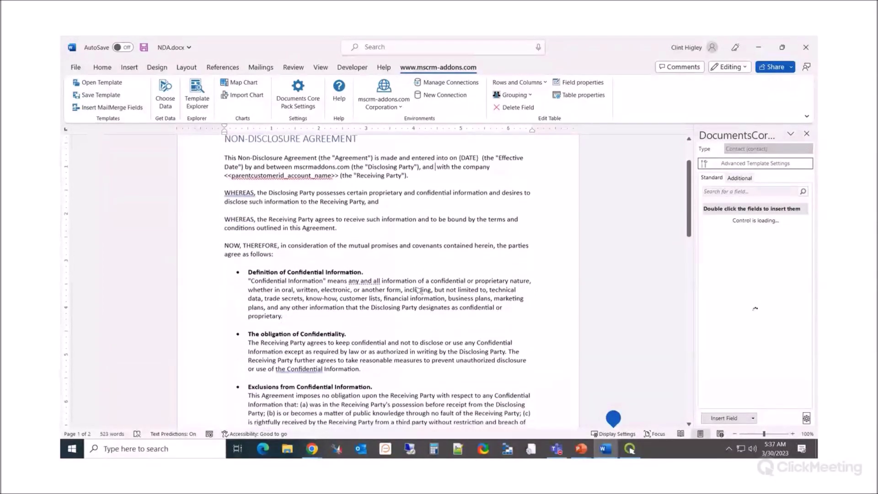
pyautogui.scroll(-3, 396, 270)
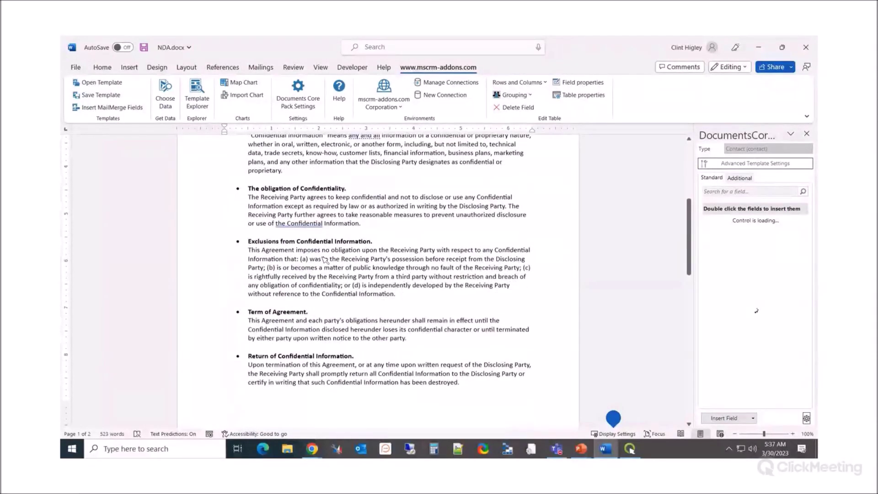
pyautogui.scroll(-12, 334, 262)
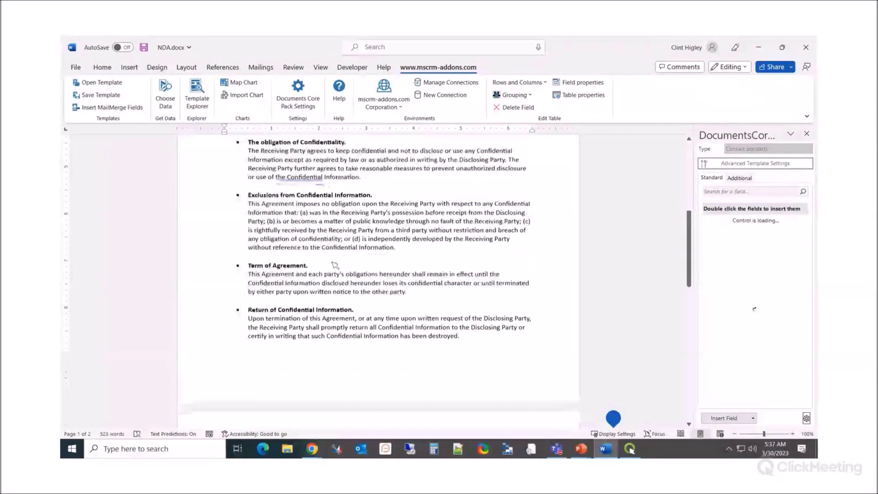
pyautogui.scroll(-4, 334, 267)
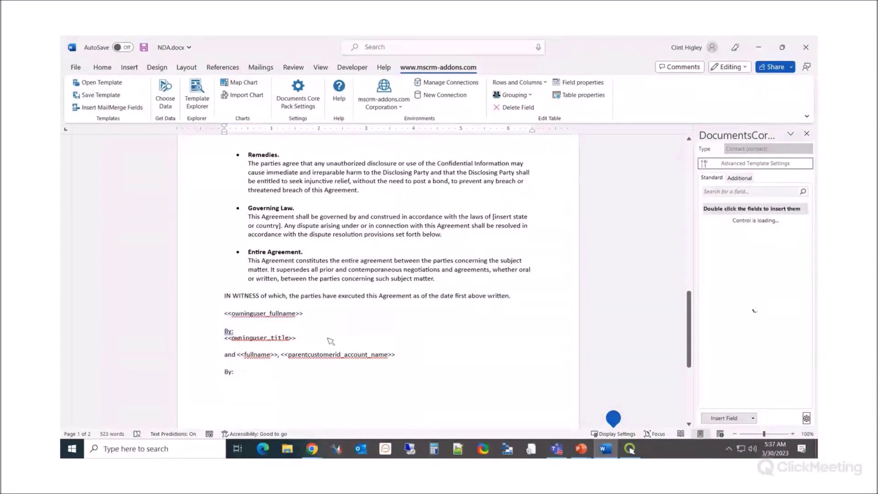
pyautogui.scroll(15, 337, 338)
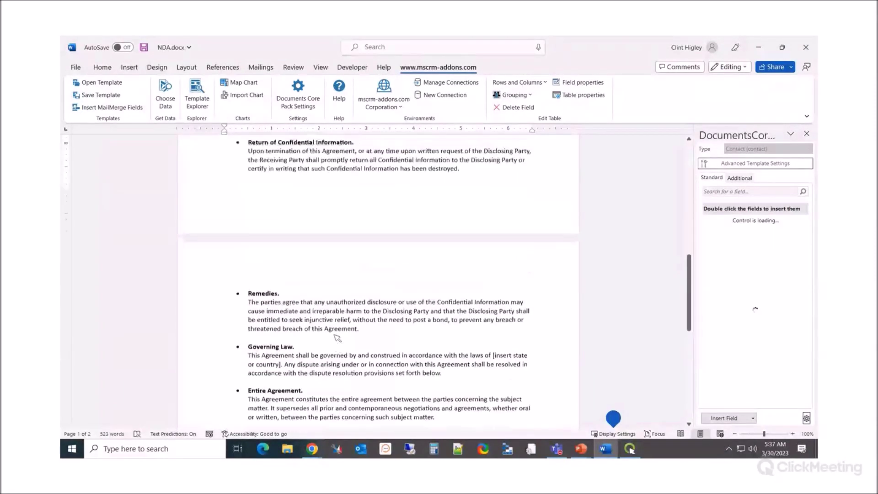
pyautogui.scroll(4, 361, 278)
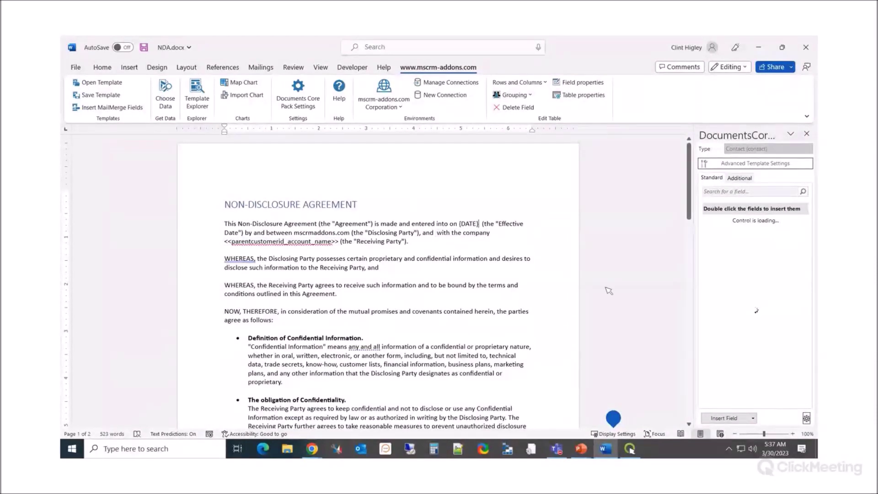
# Step: Insert the contact's Full Name field in the opening paragraph before "with the company"
pyautogui.click(753, 418)
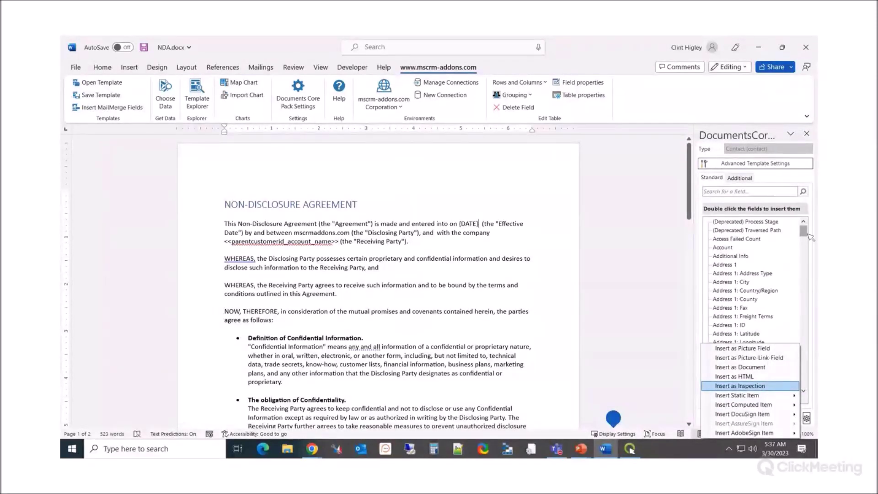
pyautogui.click(806, 234)
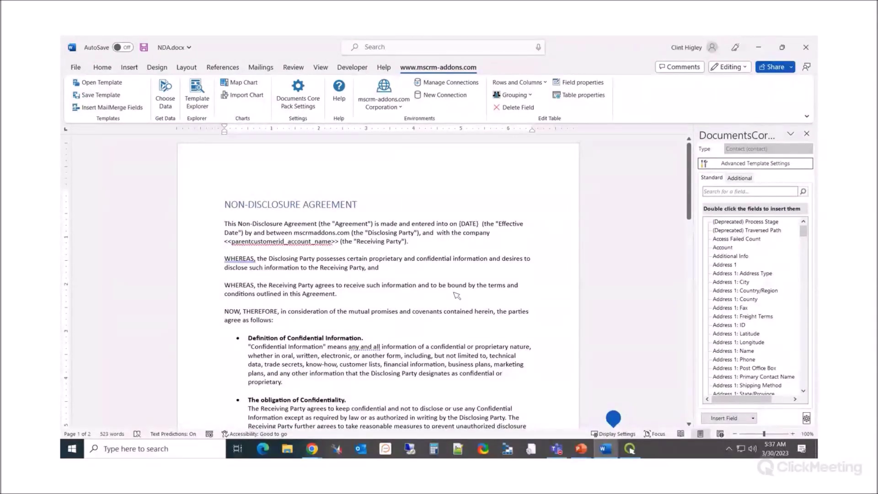
pyautogui.scroll(-3, 755, 265)
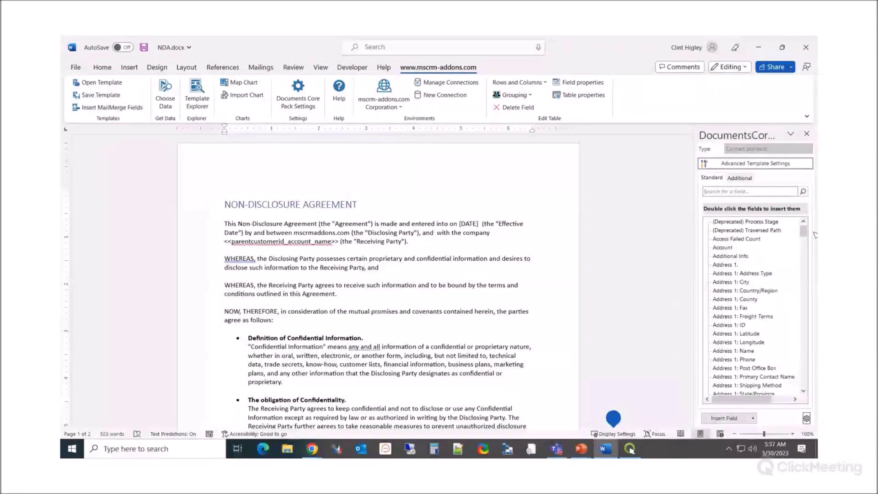
pyautogui.moveTo(806, 235); pyautogui.dragTo(806, 304)
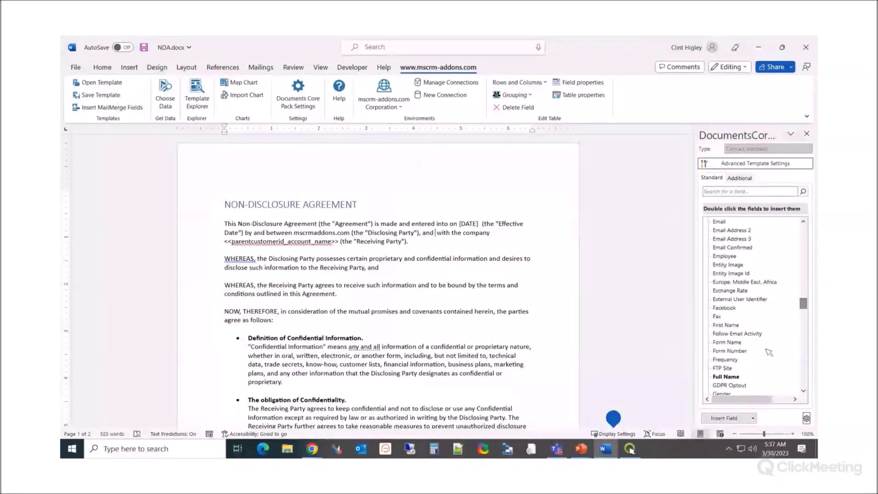
pyautogui.click(734, 378)
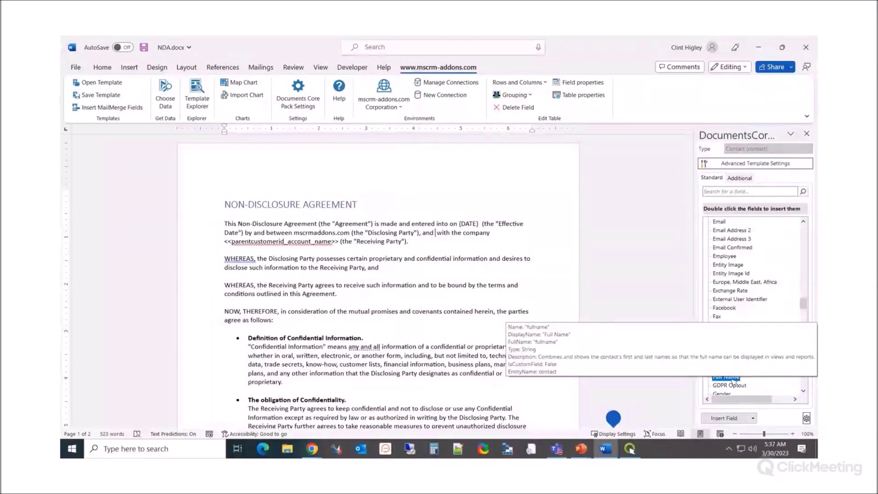
pyautogui.doubleClick(733, 379)
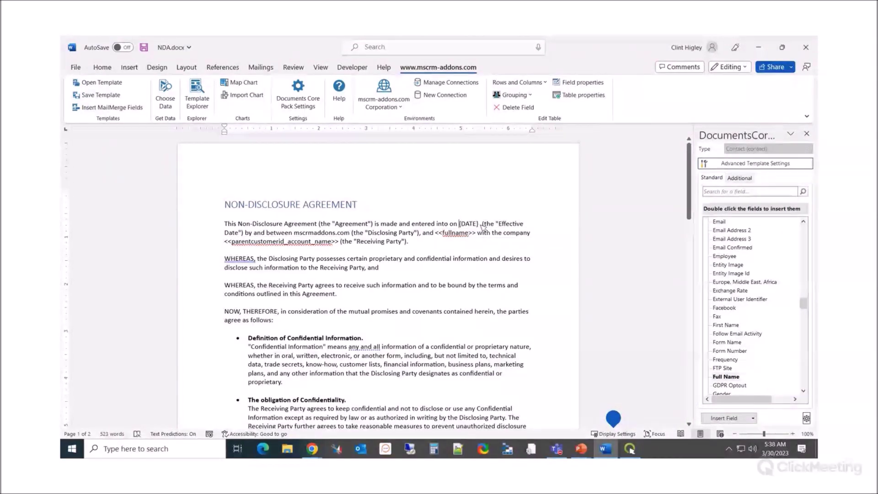
# Step: Delete the DATE placeholder in the opening paragraph, before the "Effective Date" wording
pyautogui.doubleClick(463, 224)
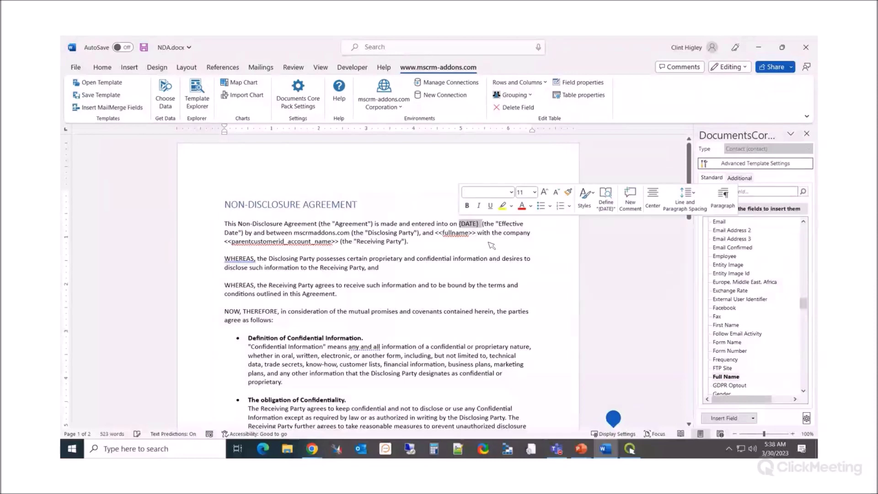
pyautogui.press('Delete')
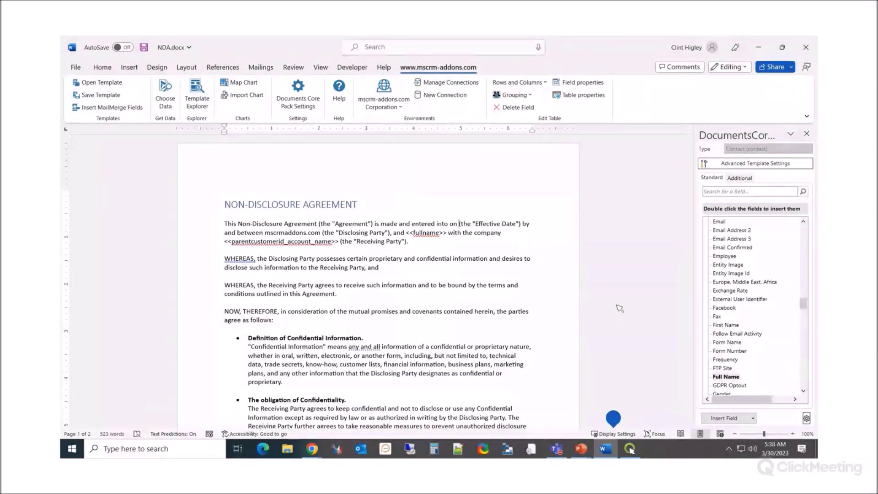
pyautogui.click(753, 418)
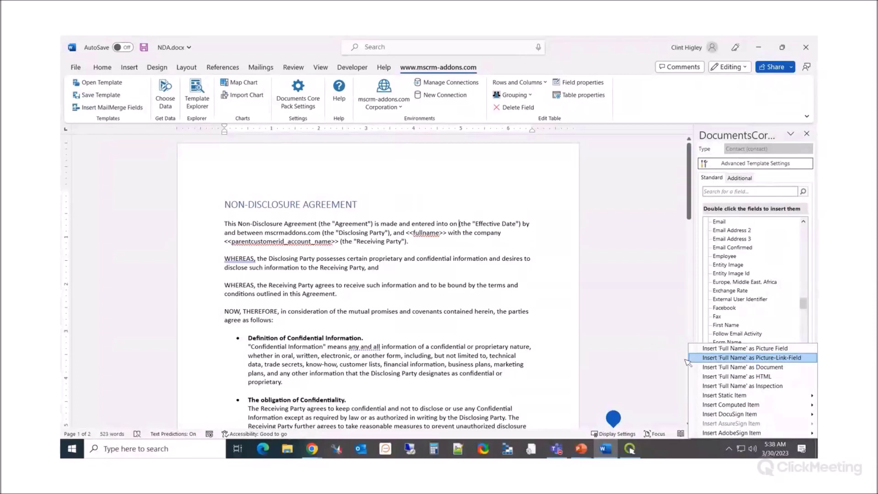
pyautogui.click(650, 339)
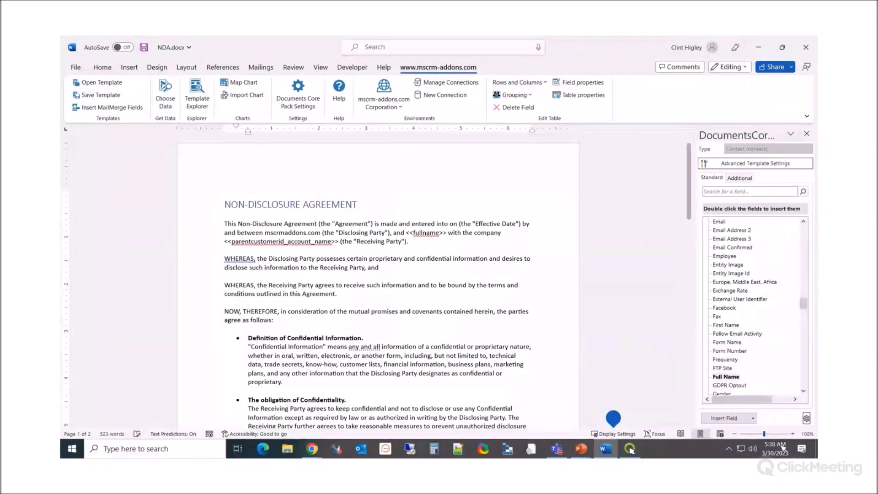
pyautogui.click(753, 418)
pyautogui.moveTo(731, 414)
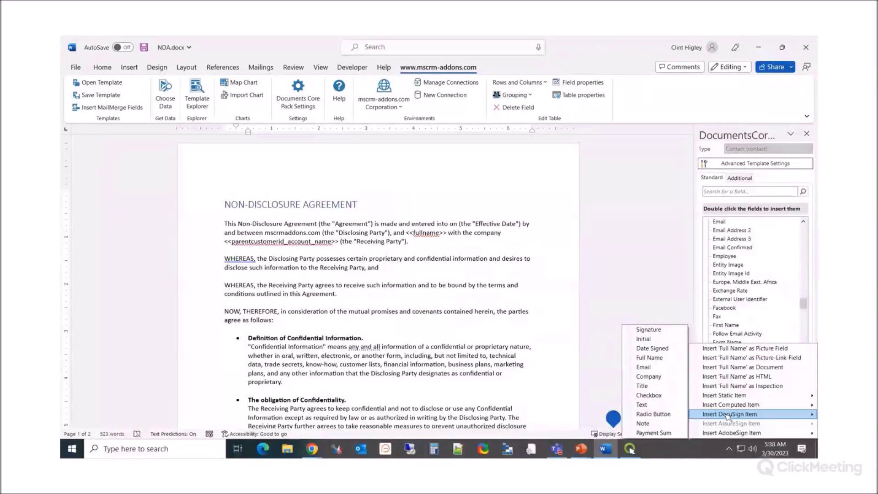
pyautogui.moveTo(737, 435)
pyautogui.click(651, 349)
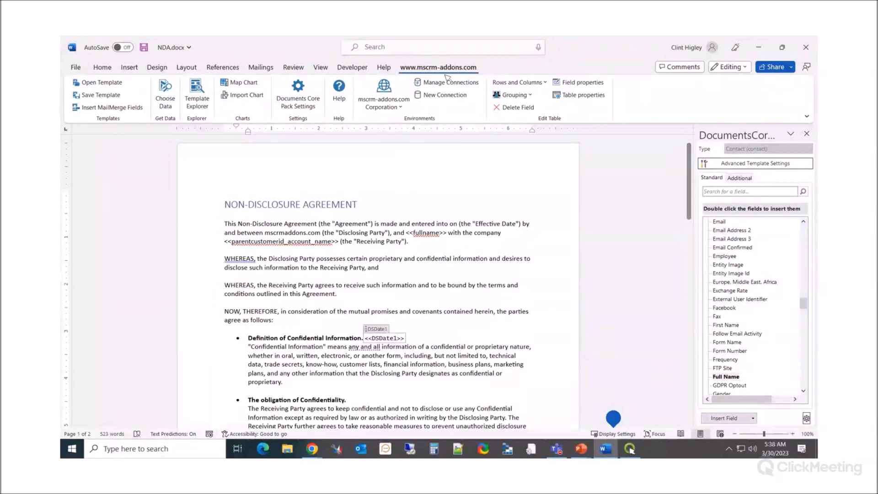
pyautogui.click(513, 107)
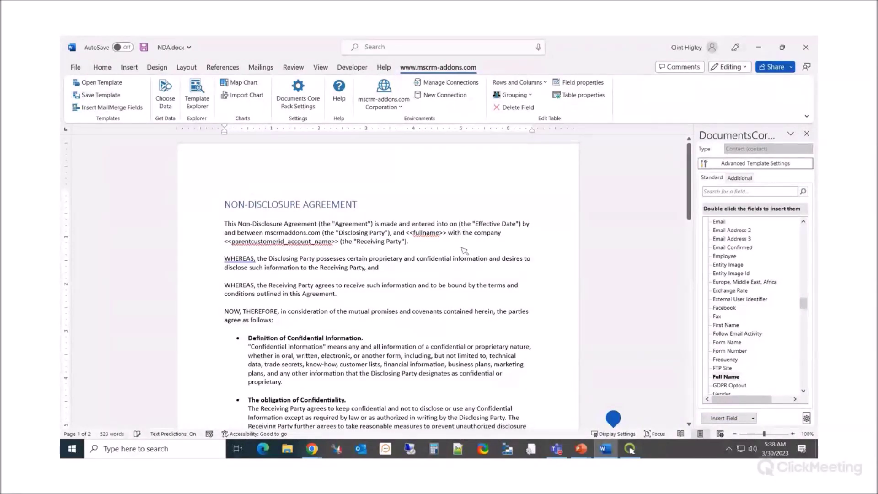
# Step: Insert a DocuSign Date Signed field after "entered into on" in the opening paragraph
pyautogui.click(753, 418)
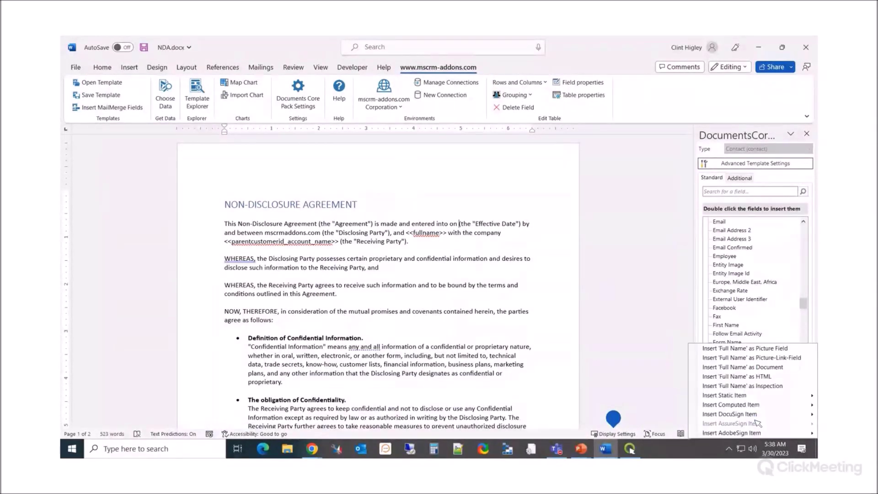
pyautogui.moveTo(743, 413)
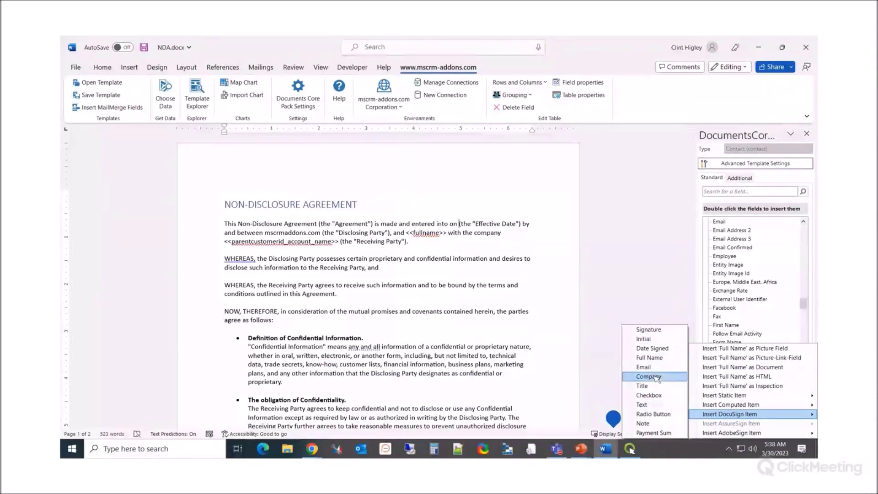
pyautogui.click(651, 353)
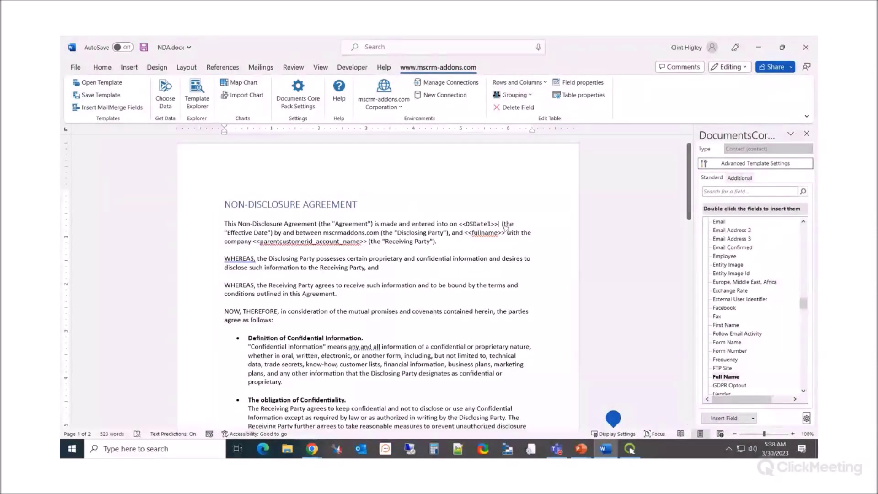
# Step: Insert a DocuSign Signature field after the first "By:" line at the end of the agreement, above the owning user's title
pyautogui.scroll(-20, 425, 233)
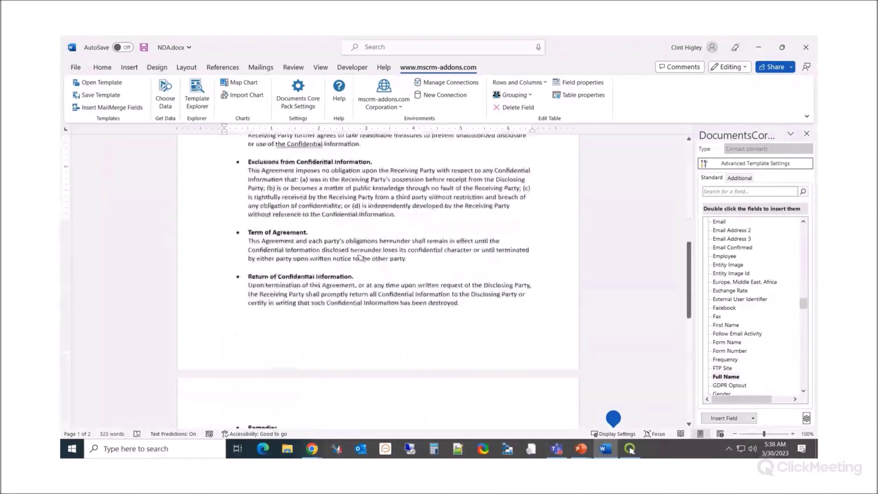
pyautogui.scroll(-3, 356, 256)
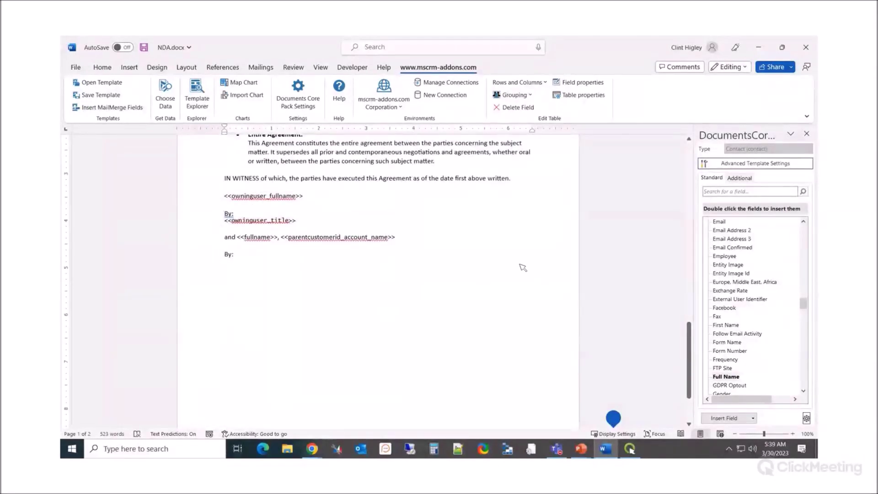
pyautogui.click(754, 418)
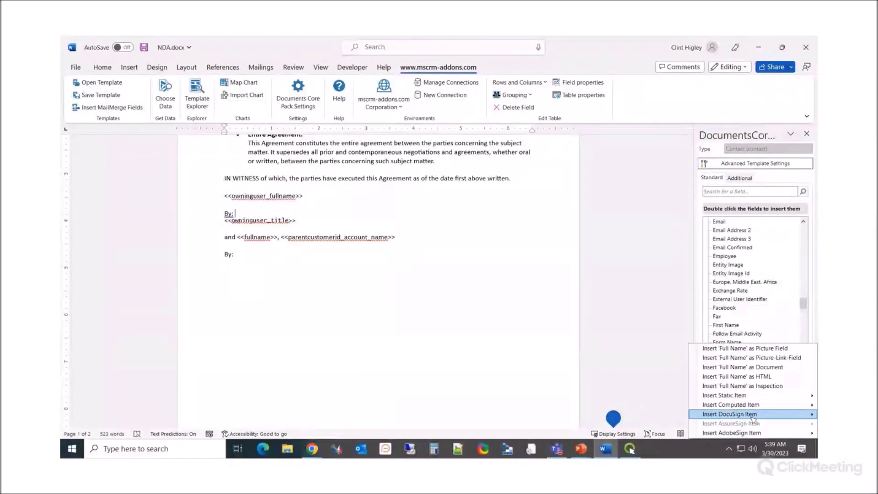
pyautogui.moveTo(745, 415)
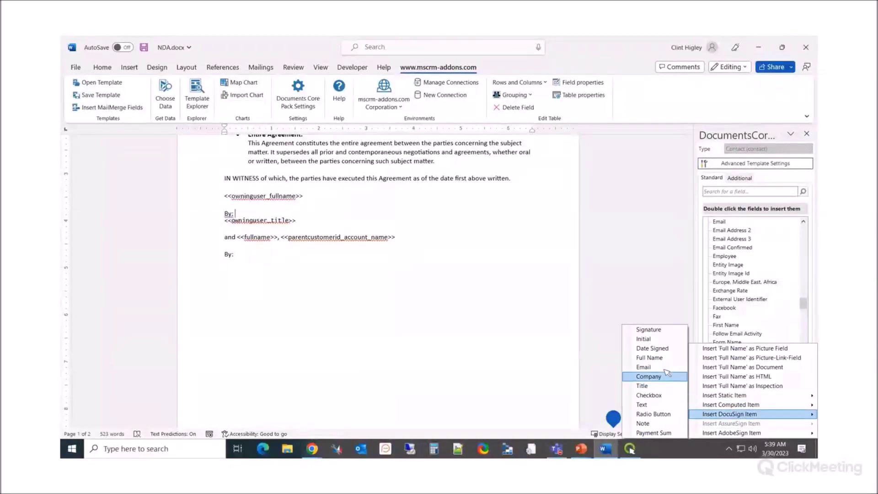
pyautogui.click(648, 329)
# Step: Insert a DocuSign Signature field after the second "By:" line, below the contact's full name and account name
pyautogui.click(241, 256)
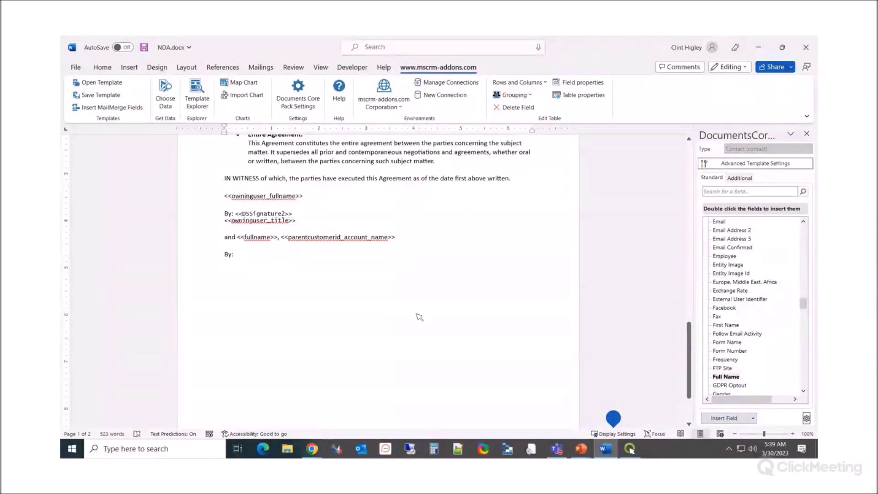
pyautogui.click(753, 418)
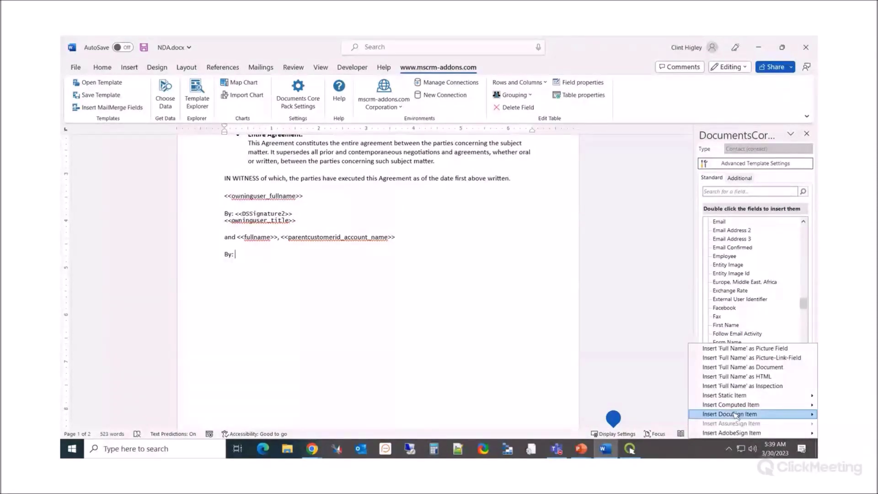
pyautogui.moveTo(736, 415)
pyautogui.click(649, 329)
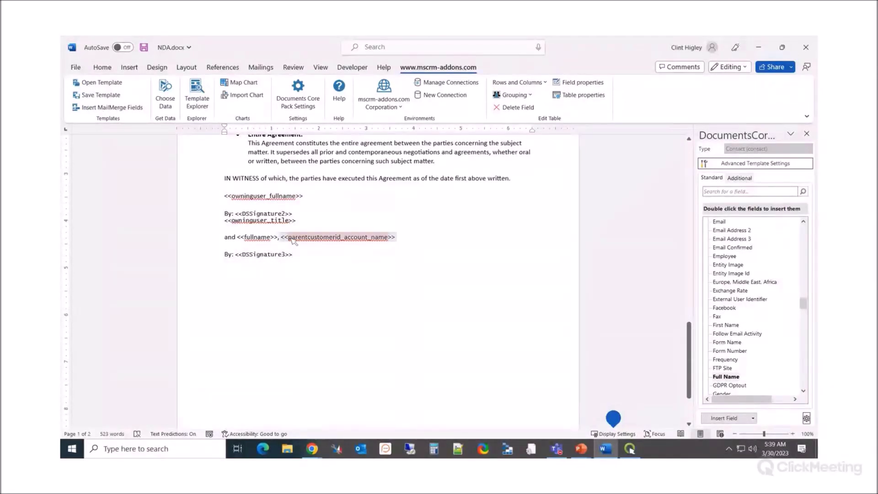
# Step: Assign the signature field on the first "By:" line to Signer 2 with sign order 2
pyautogui.click(284, 214)
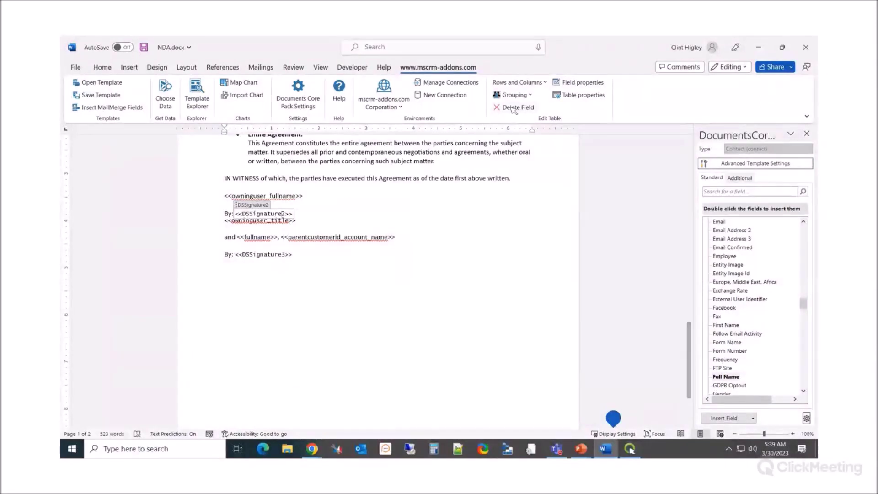
pyautogui.click(594, 86)
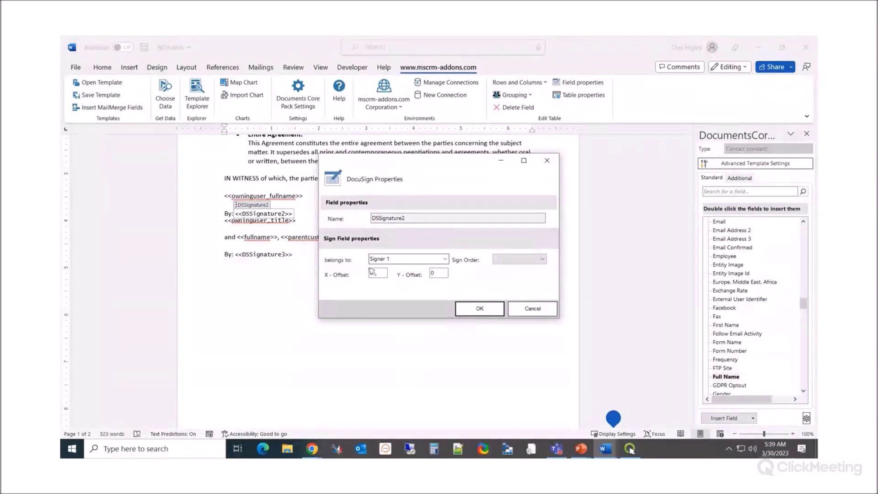
pyautogui.click(445, 258)
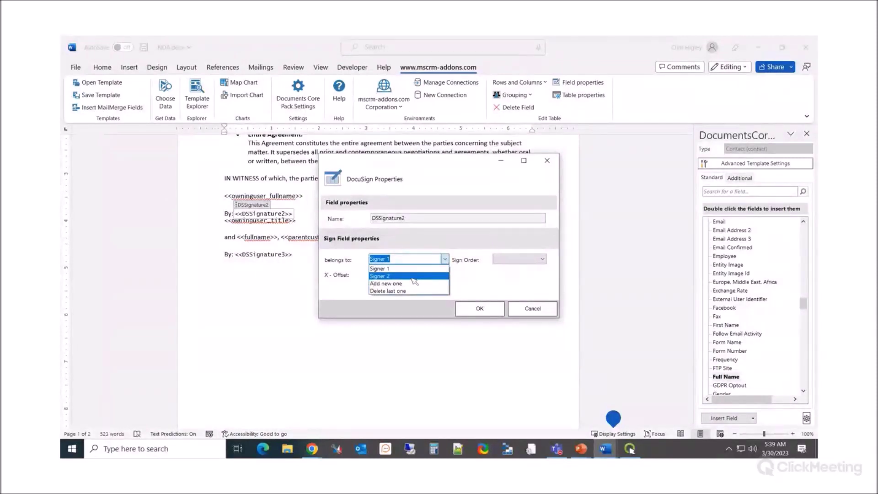
pyautogui.click(414, 276)
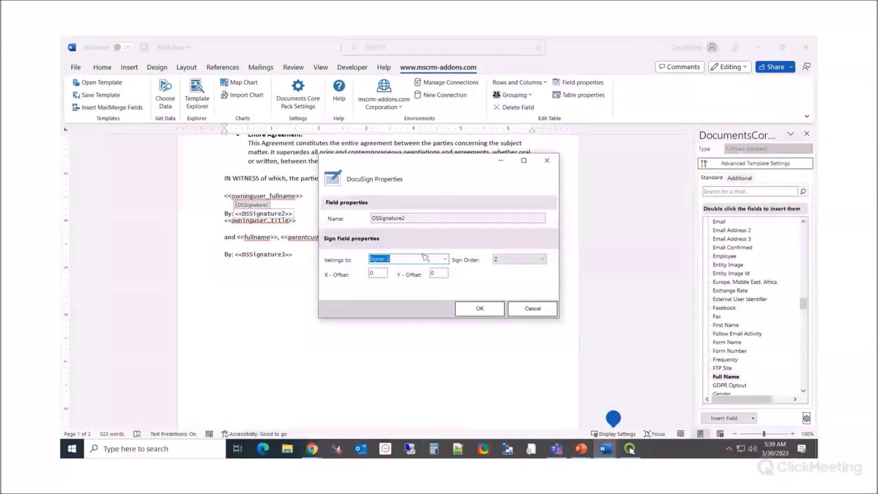
pyautogui.click(543, 260)
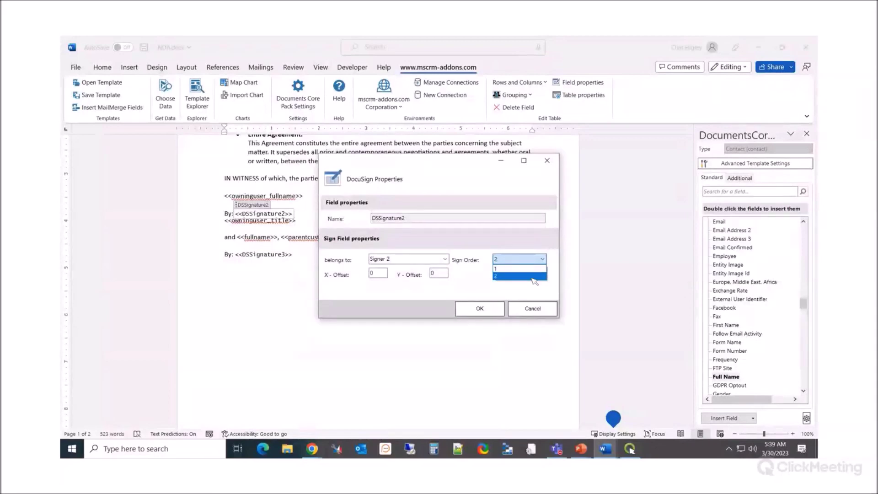
pyautogui.click(533, 276)
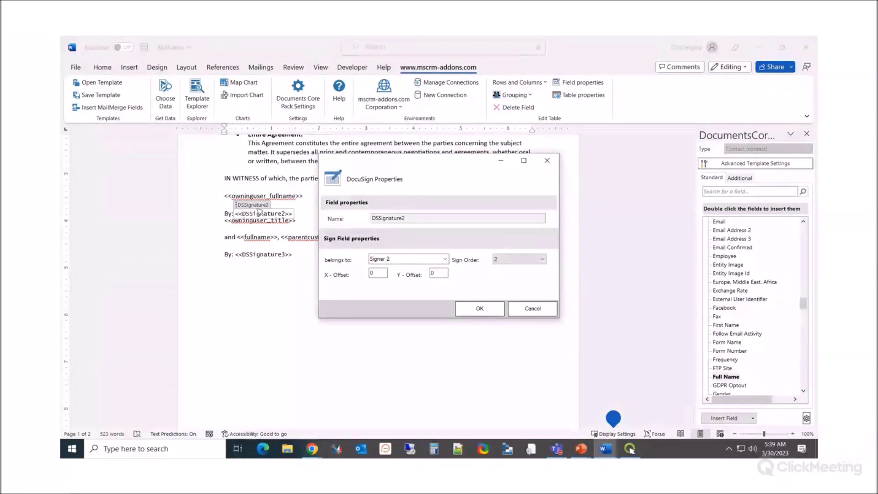
pyautogui.click(496, 261)
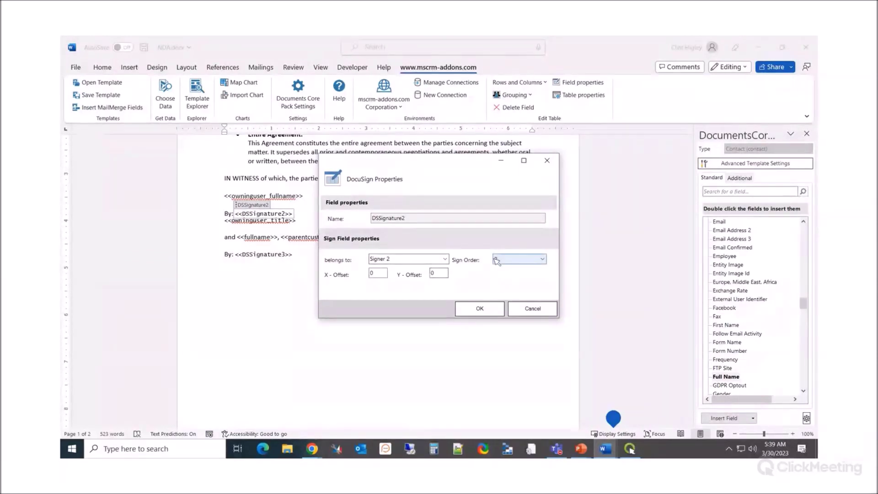
pyautogui.click(484, 311)
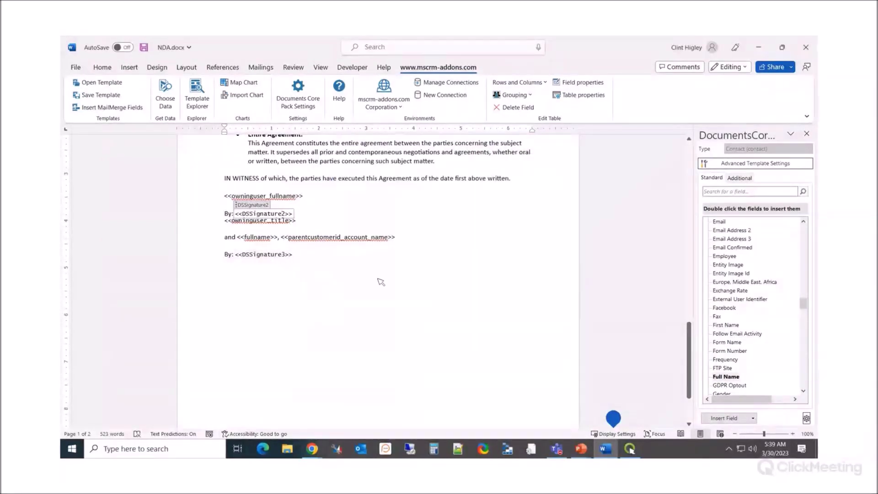
# Step: Check the signer and sign order options of the signature field on the second "By:" line, leaving without saving
pyautogui.click(275, 257)
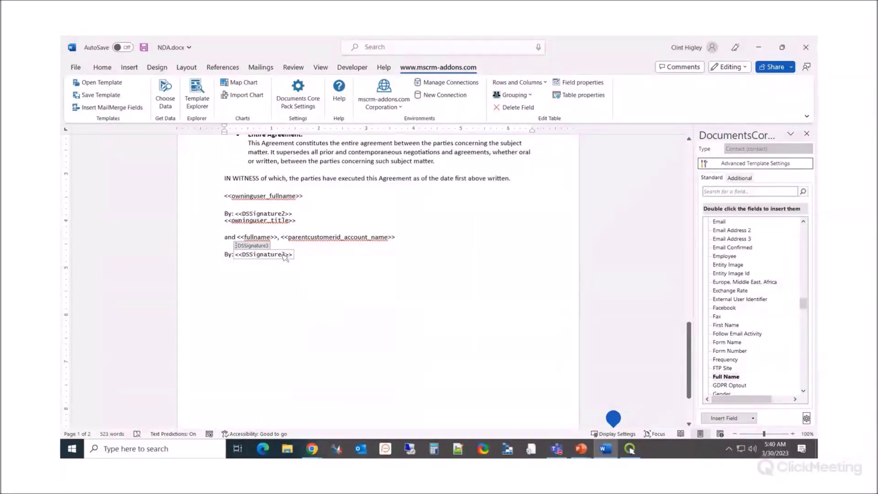
pyautogui.click(579, 82)
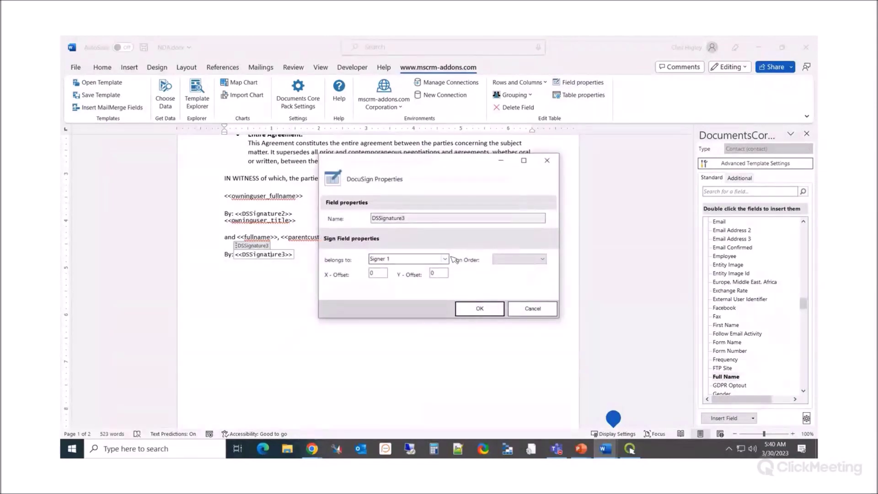
pyautogui.click(539, 259)
pyautogui.click(517, 269)
pyautogui.click(444, 259)
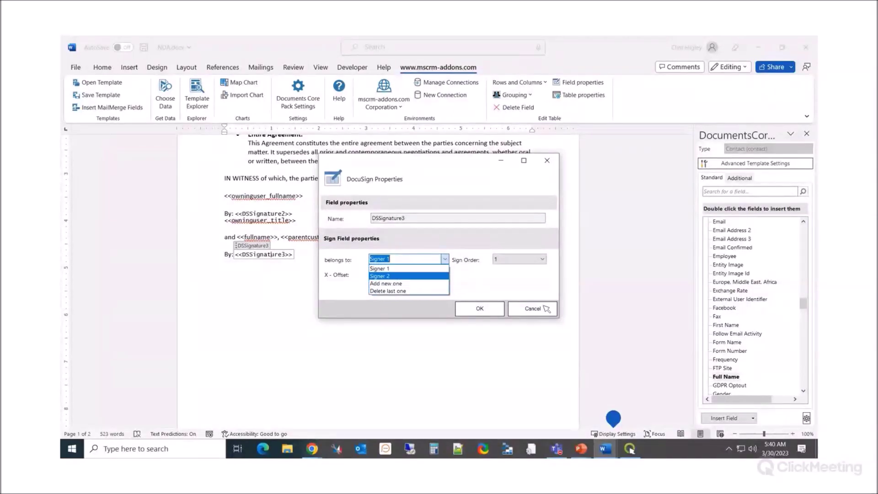
pyautogui.click(528, 290)
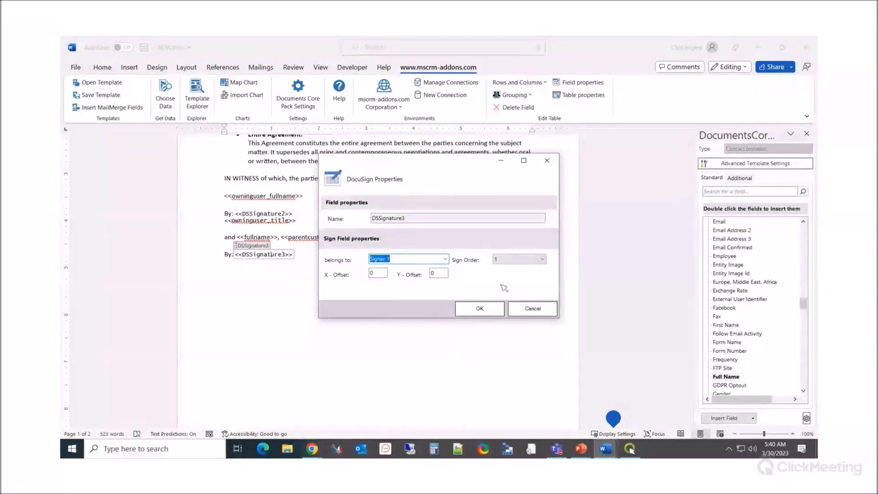
pyautogui.click(533, 312)
# Step: Set the font of the Date Signed field in the opening paragraph to Calibri
pyautogui.scroll(15, 485, 325)
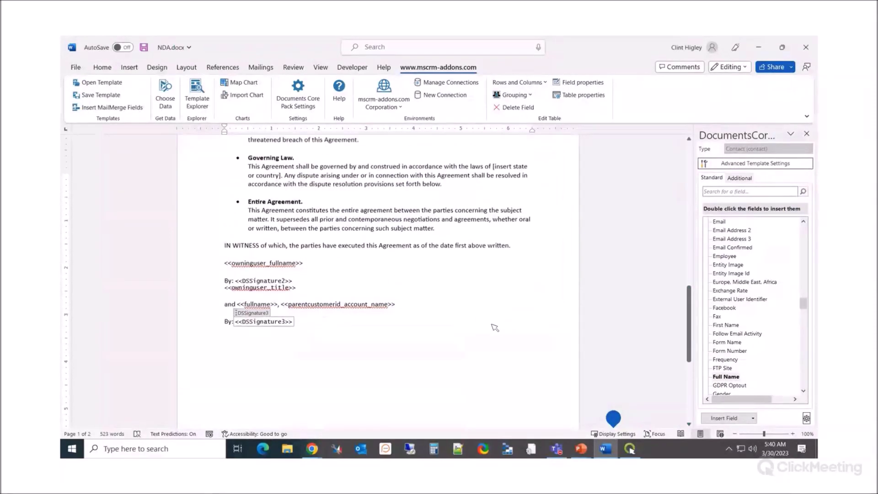
pyautogui.scroll(5, 480, 325)
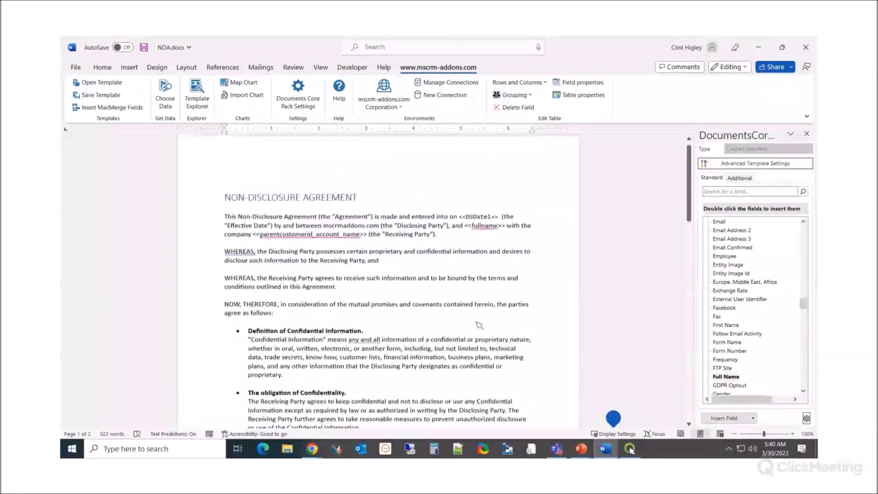
pyautogui.click(484, 225)
pyautogui.click(582, 83)
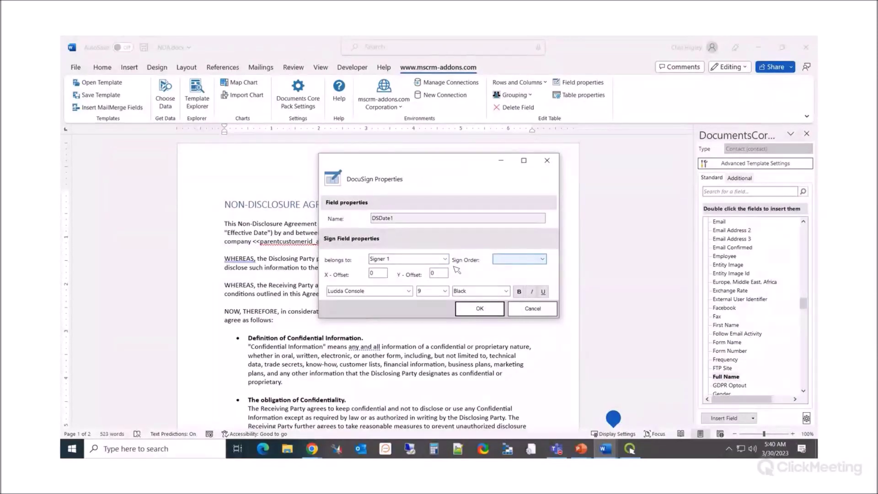
pyautogui.click(398, 291)
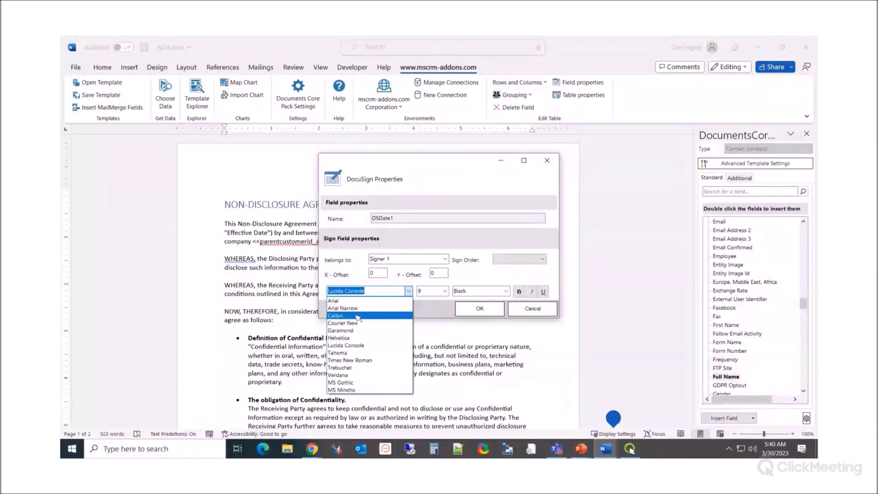
pyautogui.click(358, 318)
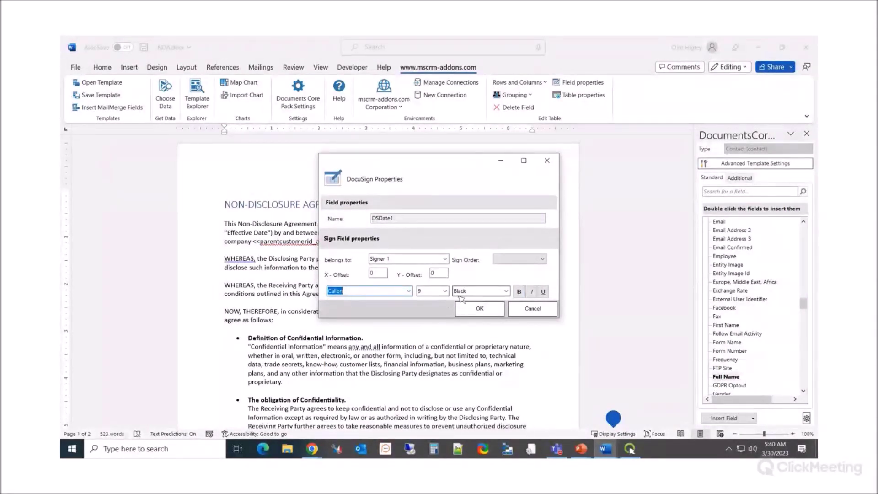
pyautogui.click(487, 315)
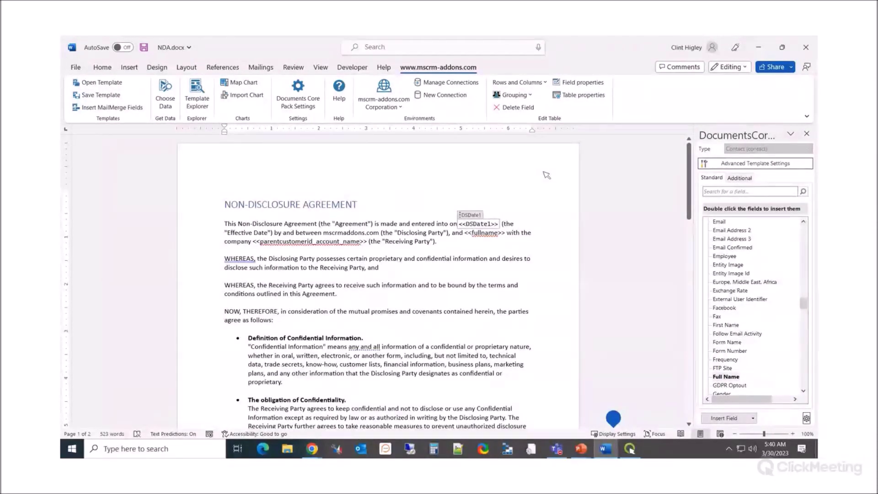
# Step: Switch to the contact record in Dynamics 365 and start creating a document from it
pyautogui.click(760, 51)
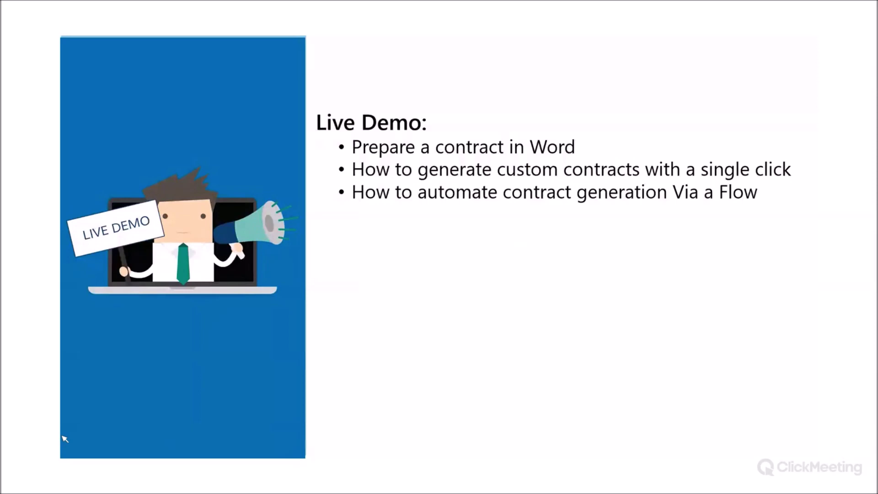
pyautogui.press('super+d')
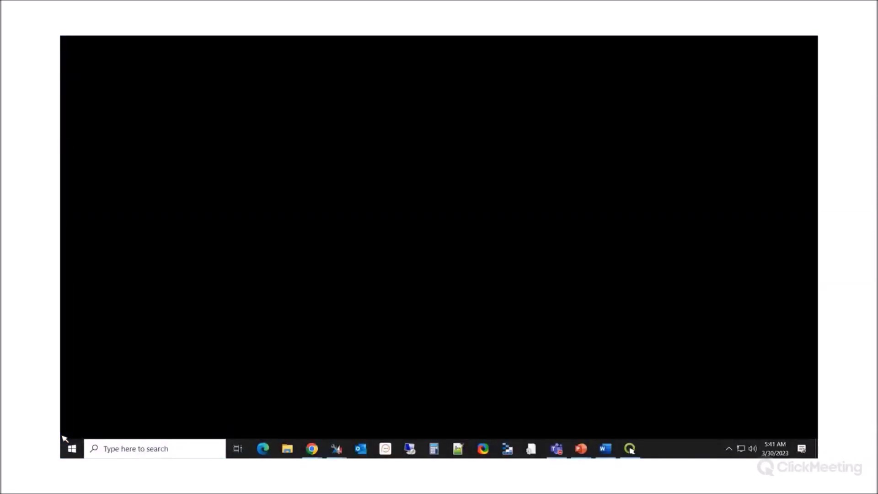
pyautogui.hotkey('alt', 'Tab')
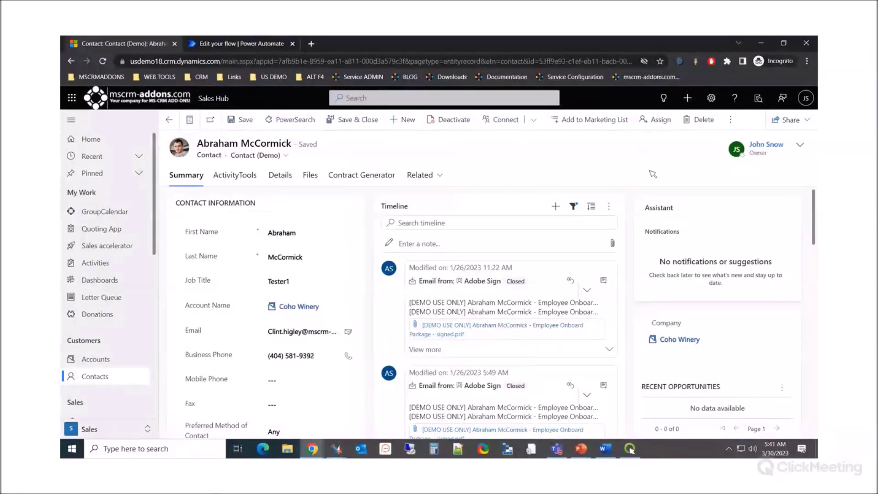
pyautogui.click(731, 120)
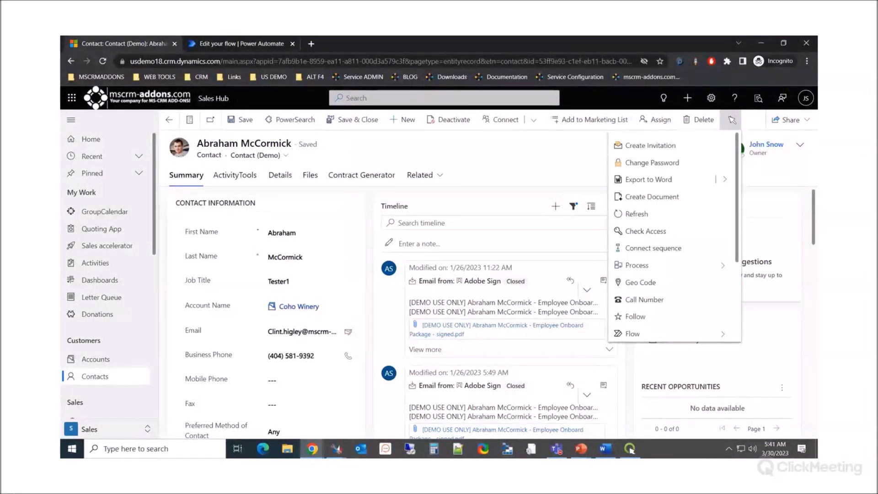
pyautogui.click(655, 198)
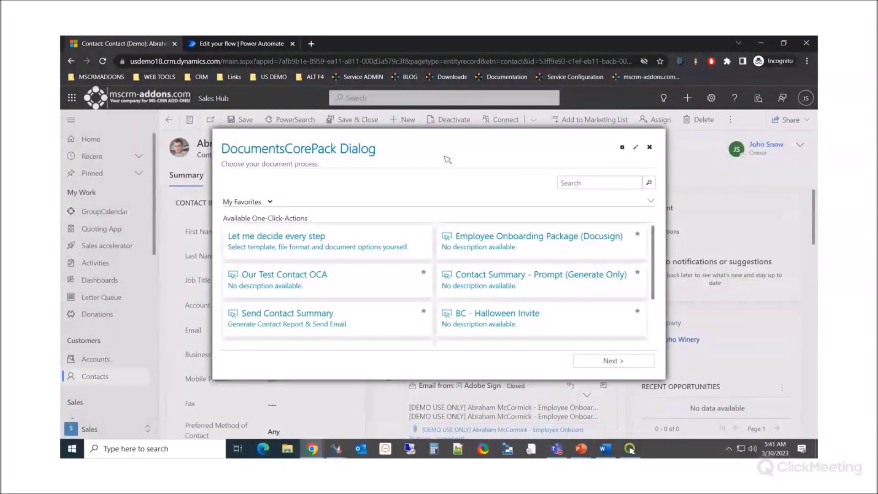
# Step: Choose to decide every step, select the NDA.docx template and proceed to its document options
pyautogui.click(319, 238)
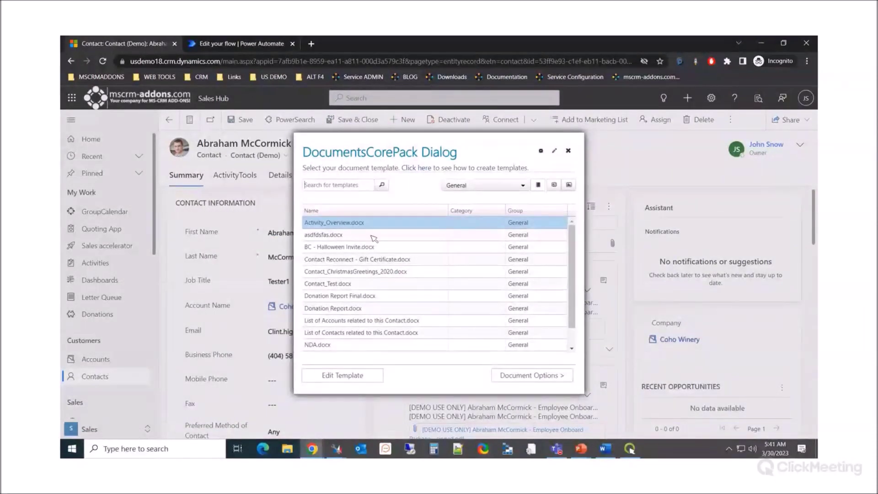
pyautogui.scroll(-1, 355, 325)
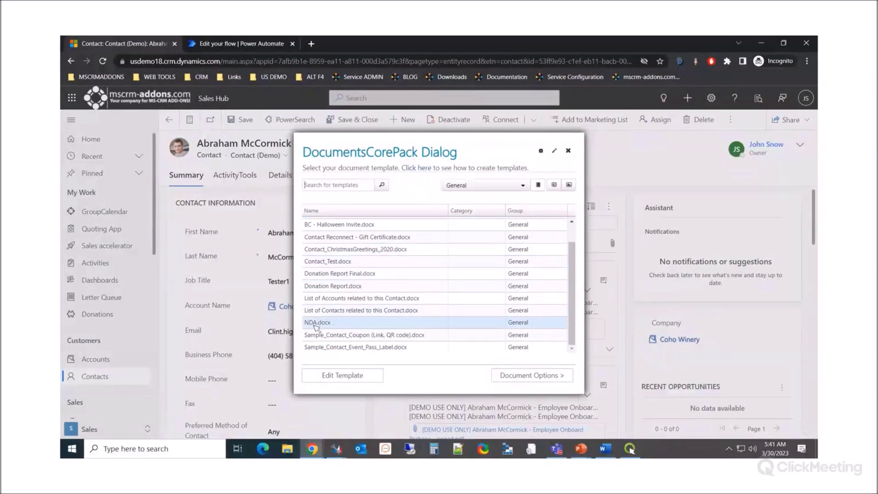
pyautogui.click(353, 323)
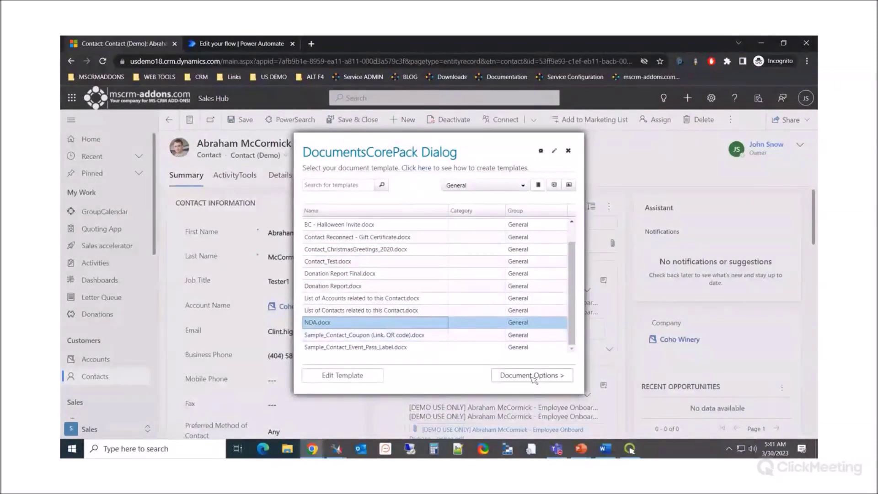
pyautogui.click(532, 377)
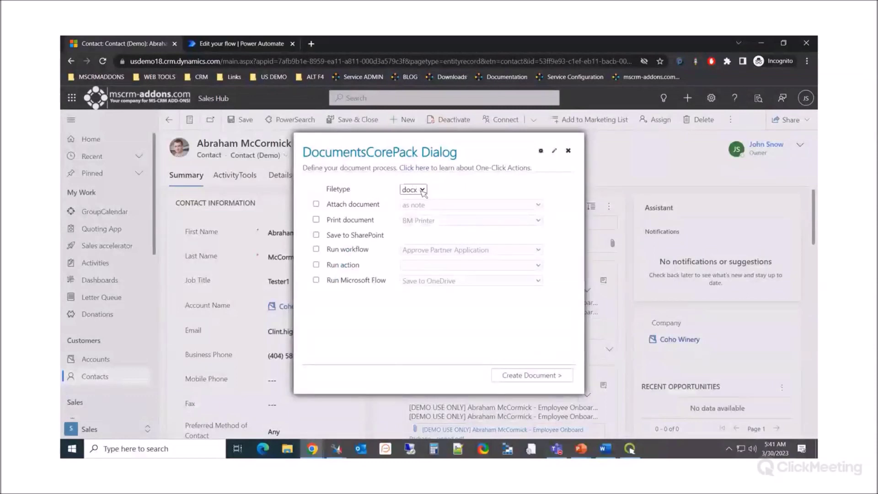
# Step: Keep the docx file type and enable attaching the document as DocuSign email
pyautogui.click(423, 190)
pyautogui.click(412, 195)
pyautogui.click(330, 206)
pyautogui.click(422, 205)
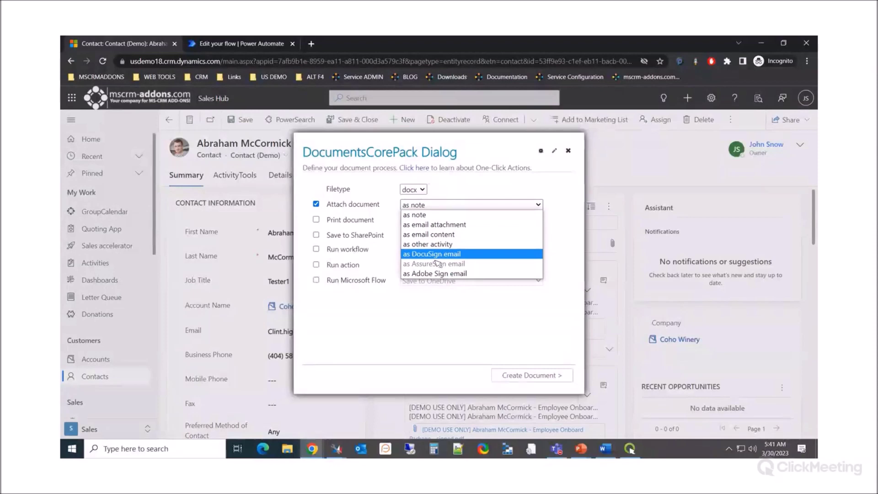
pyautogui.press('Escape')
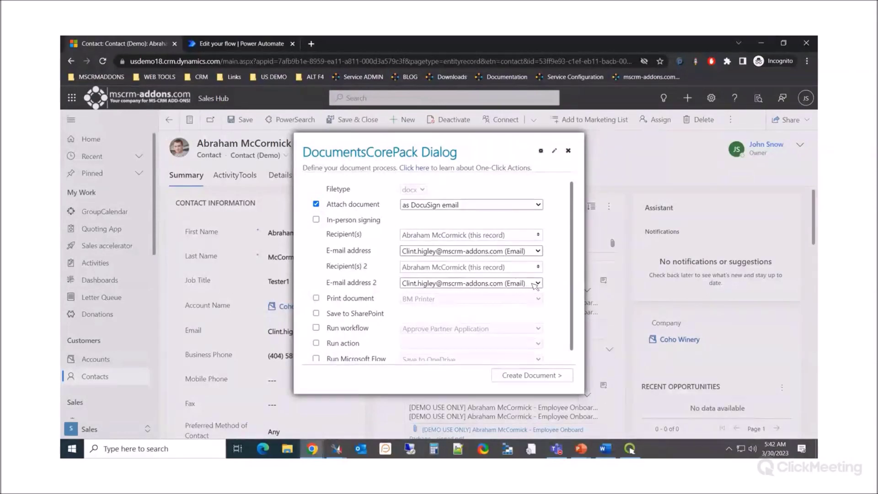
# Step: Set the first DocuSign recipient to the contact of this record, using the contact's Email address
pyautogui.click(506, 236)
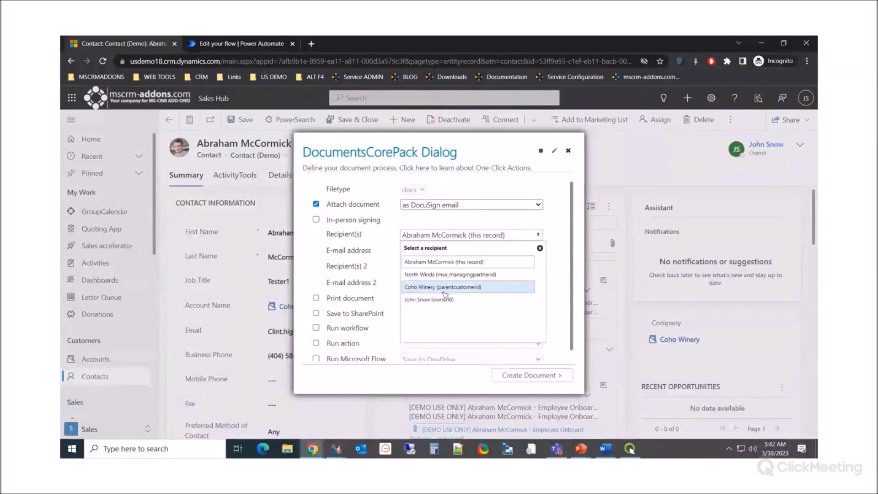
pyautogui.click(430, 299)
pyautogui.click(475, 235)
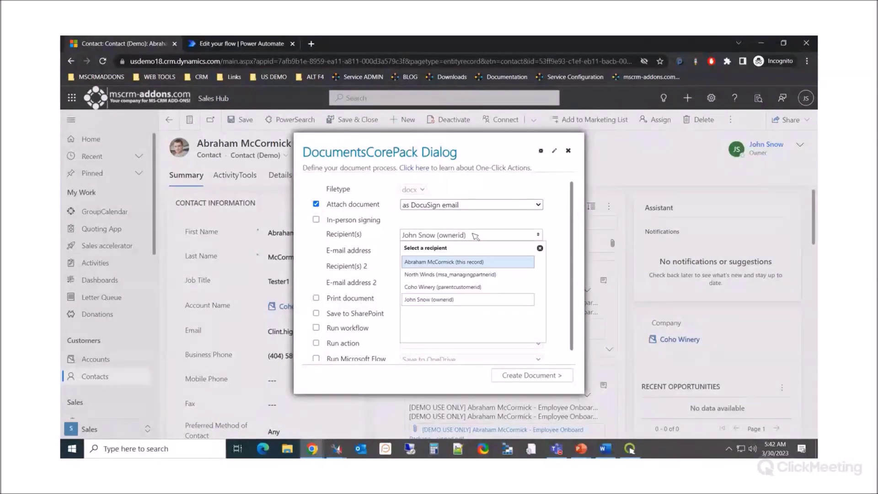
pyautogui.click(457, 256)
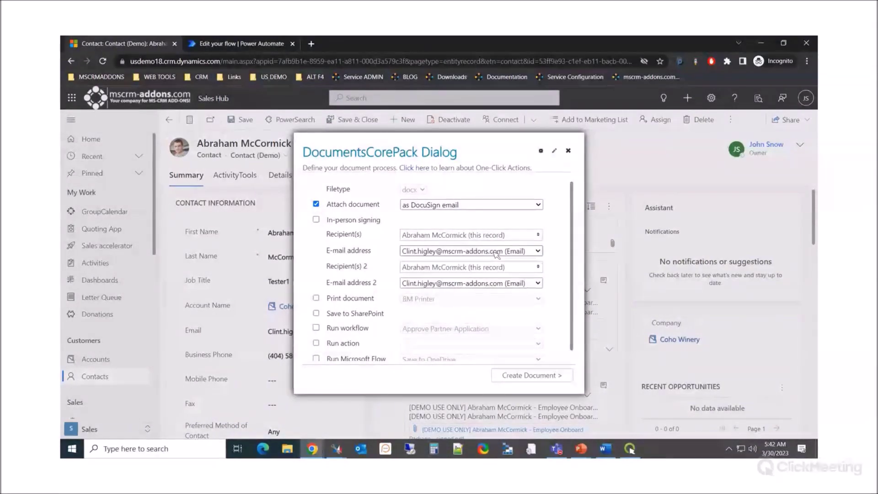
pyautogui.click(538, 251)
pyautogui.click(505, 262)
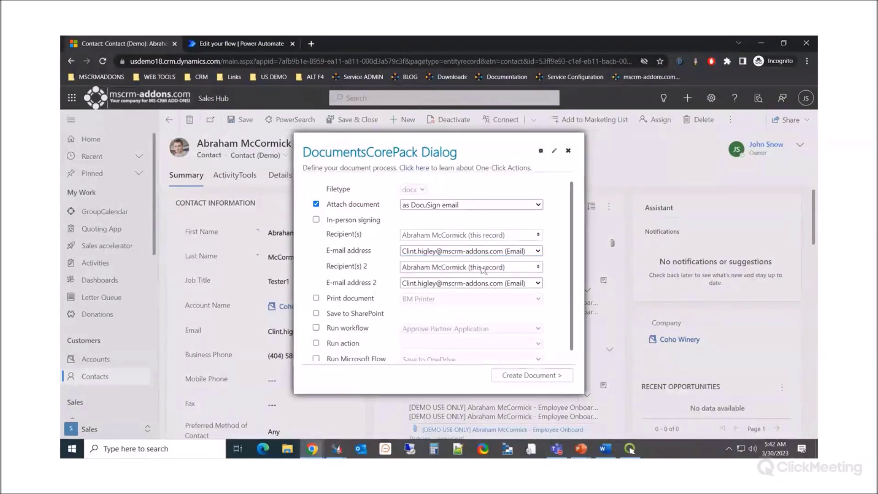
# Step: Set the second DocuSign recipient to the record's owner (ownerid), using the owner's primary email address
pyautogui.click(516, 268)
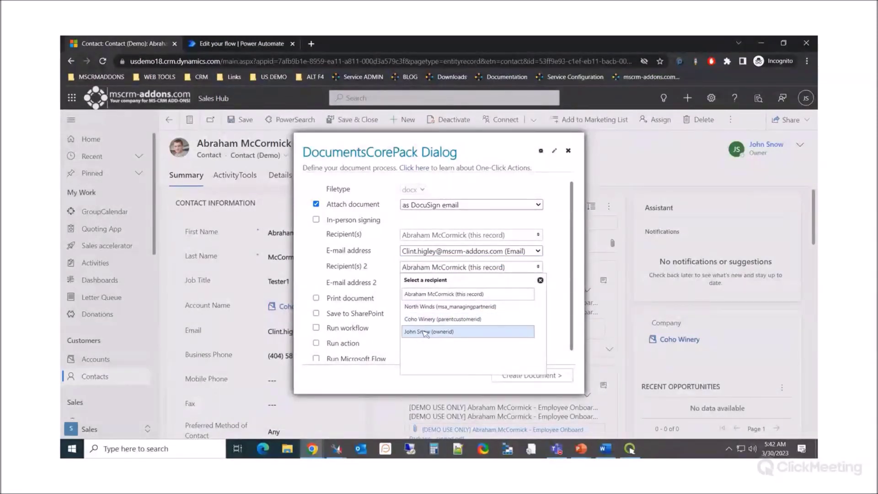
pyautogui.press('Return')
pyautogui.click(512, 285)
pyautogui.click(508, 302)
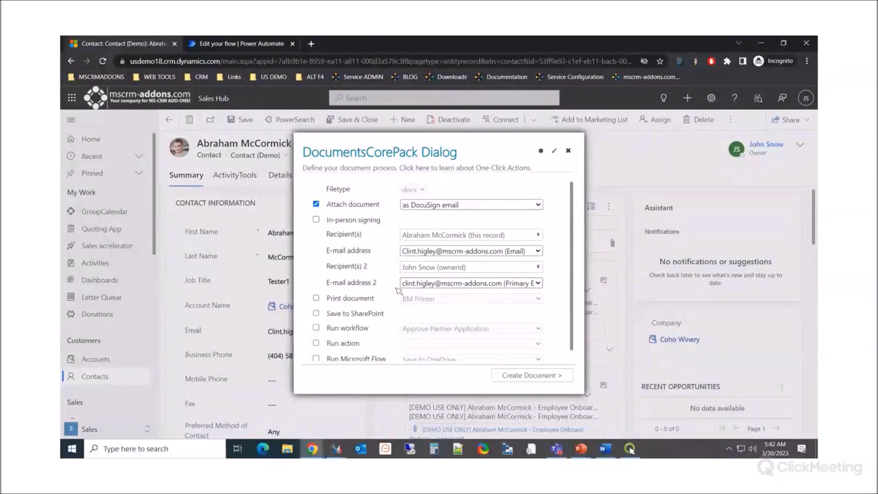
# Step: Reselect the second recipient's primary email, look over the remaining options and close the DocumentsCorePack dialog without creating the document
pyautogui.click(439, 284)
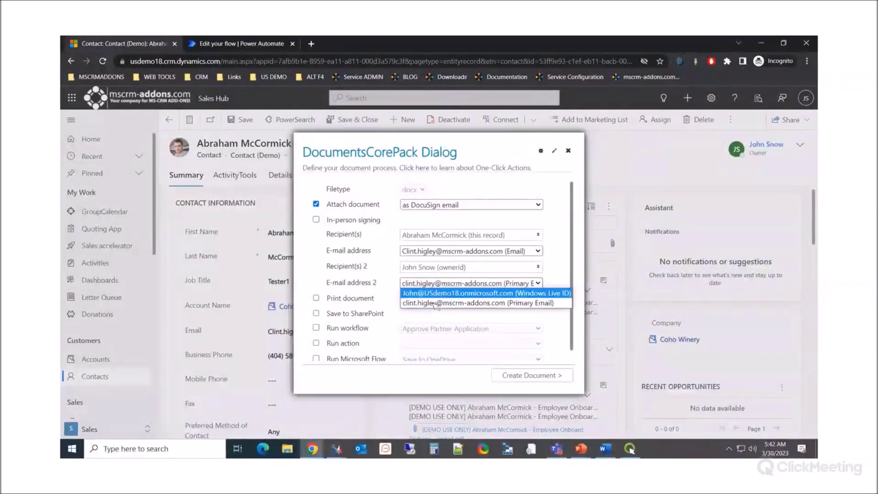
pyautogui.click(440, 304)
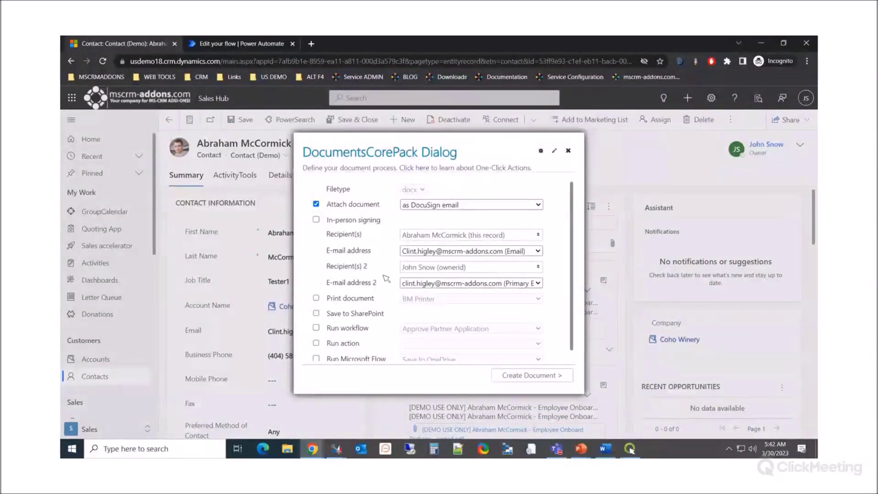
pyautogui.scroll(-1, 384, 279)
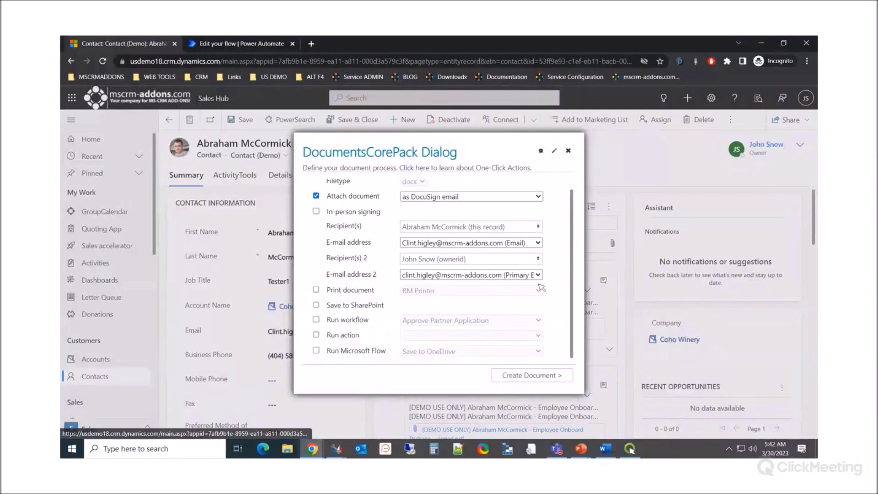
pyautogui.click(570, 152)
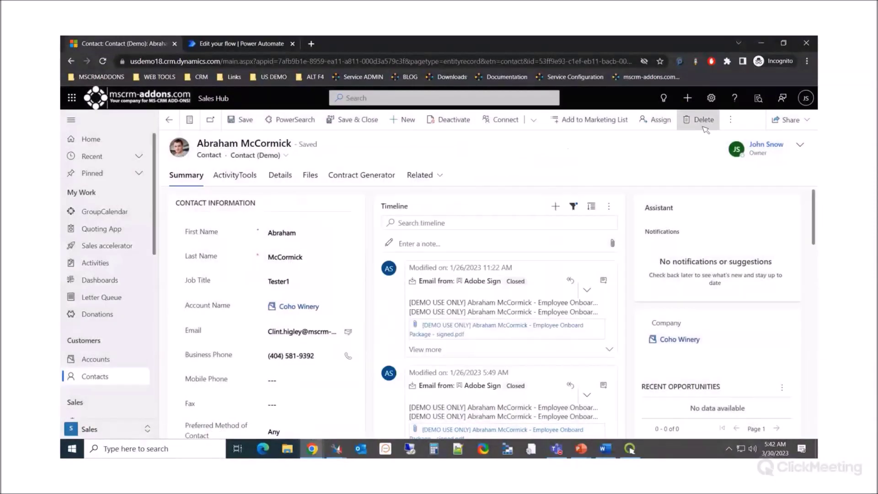
# Step: Reopen document creation for this contact, expand My Favorites and choose the NDA one-click action
pyautogui.click(731, 120)
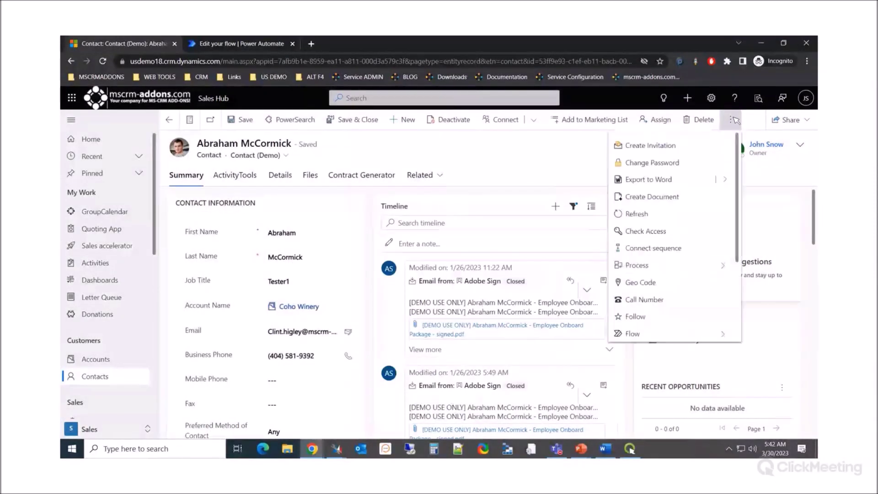
pyautogui.click(636, 196)
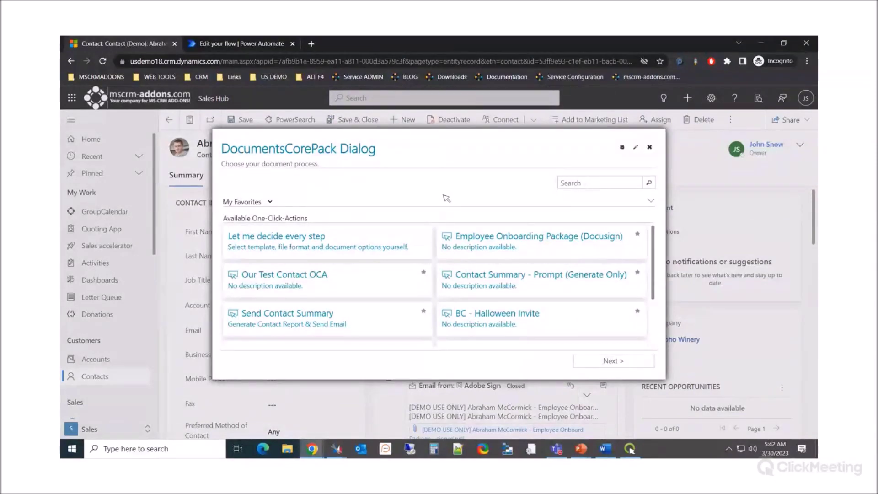
pyautogui.click(270, 202)
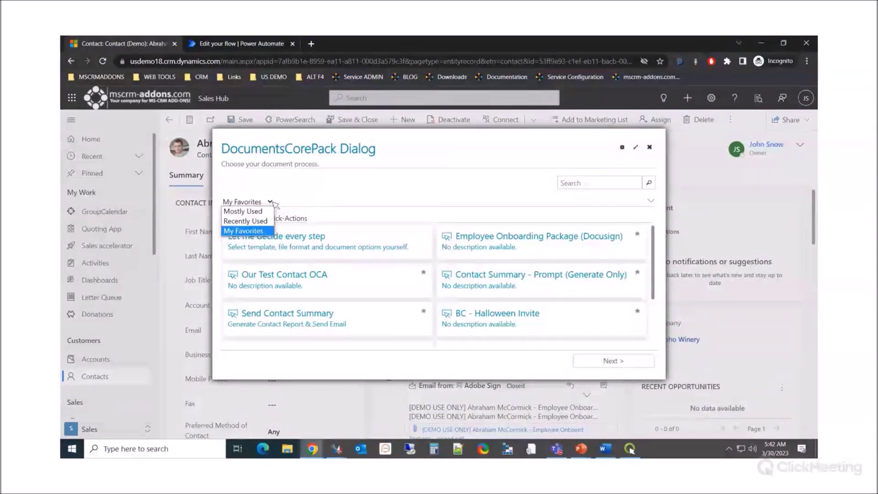
pyautogui.click(650, 201)
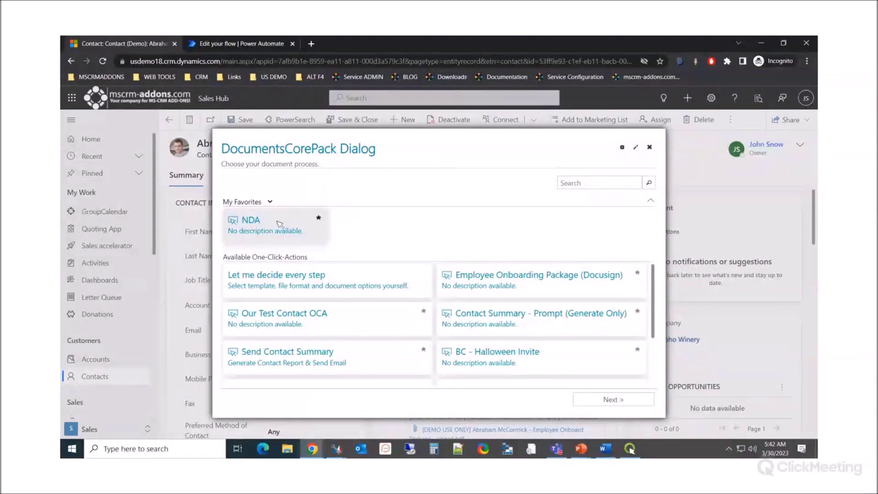
pyautogui.click(279, 224)
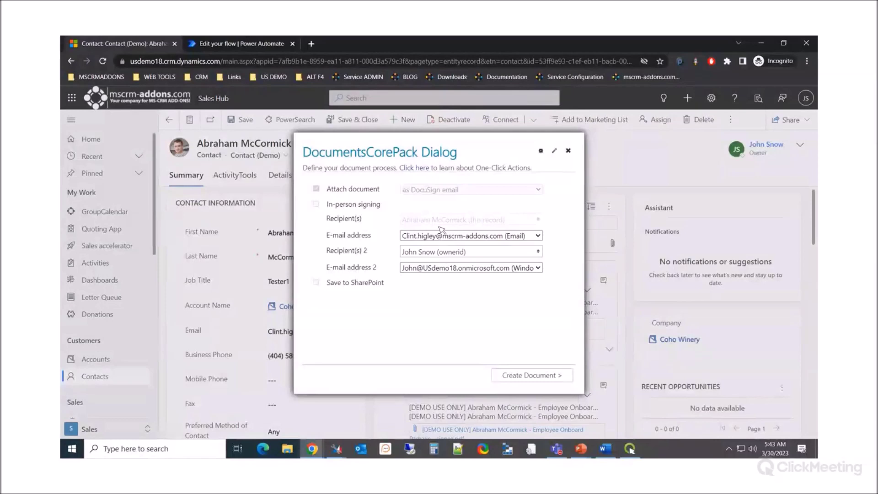
# Step: Set the second DocuSign recipient's address to the owner's primary email and create the document
pyautogui.click(455, 269)
pyautogui.click(452, 288)
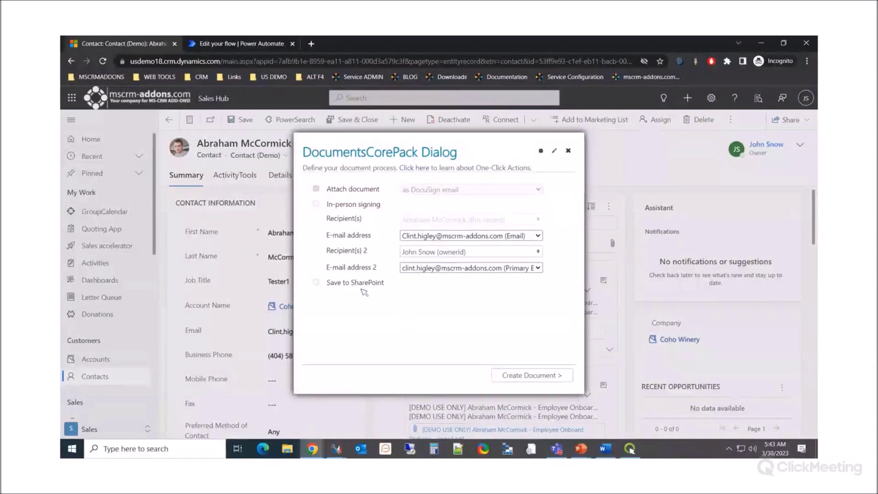
pyautogui.click(542, 376)
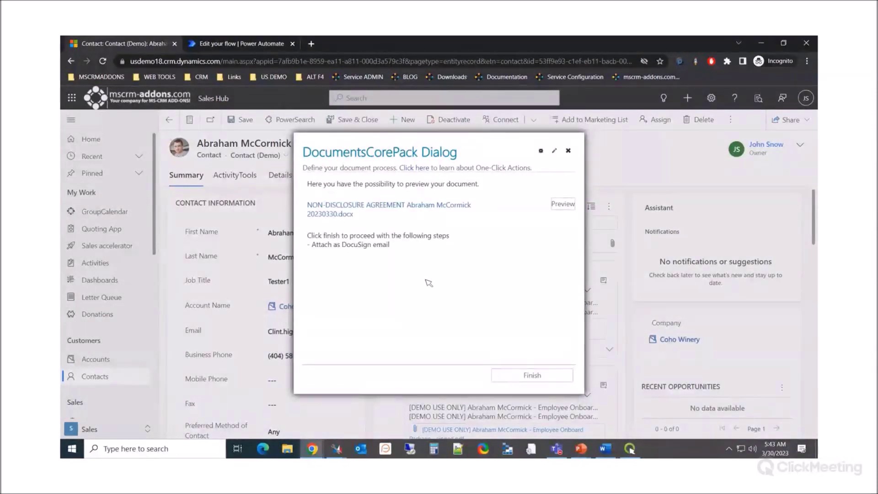
# Step: Preview the generated non-disclosure agreement through to its signature area, then finish the process to send it as a DocuSign email
pyautogui.click(568, 204)
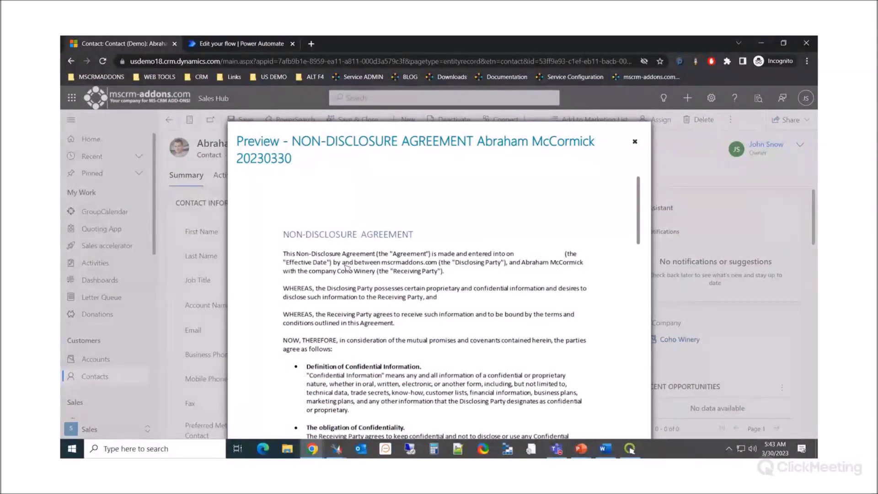
pyautogui.scroll(-5, 523, 257)
pyautogui.scroll(-10, 520, 259)
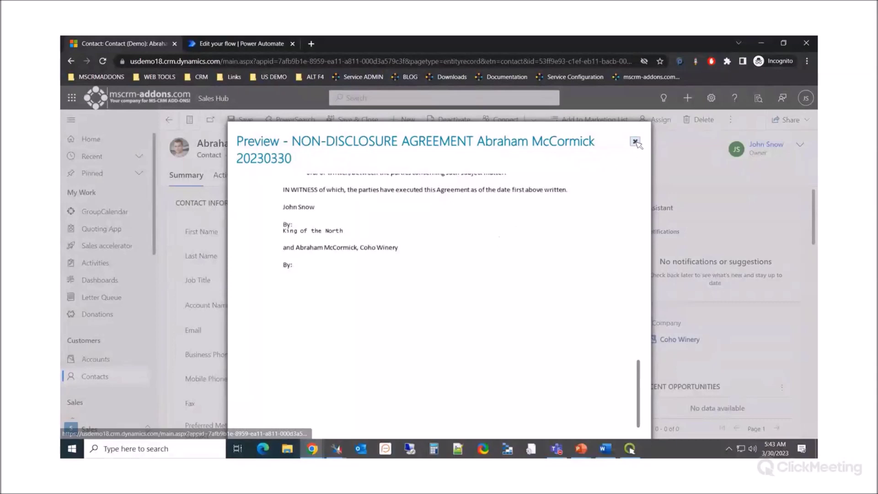
pyautogui.scroll(-1, 635, 142)
pyautogui.click(635, 125)
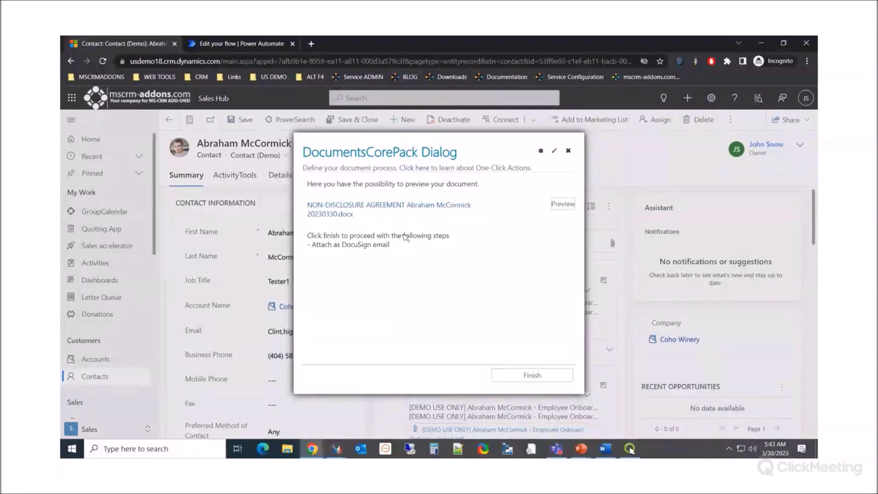
pyautogui.click(547, 378)
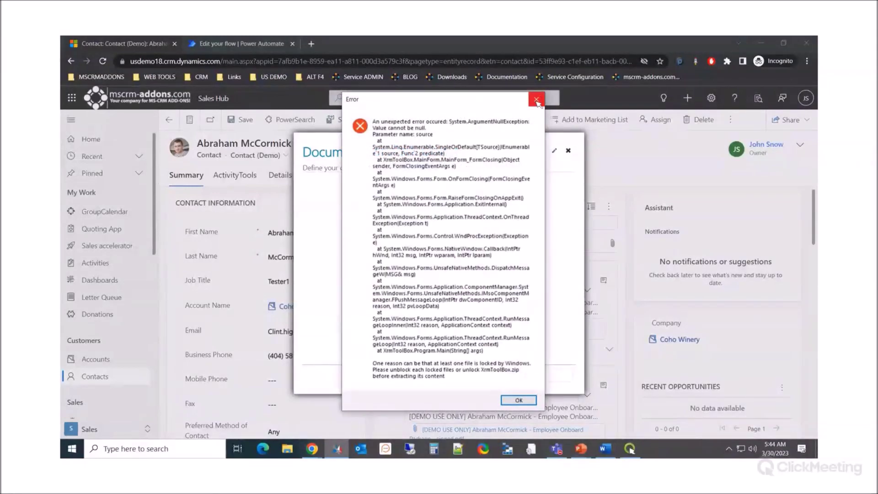
pyautogui.click(535, 100)
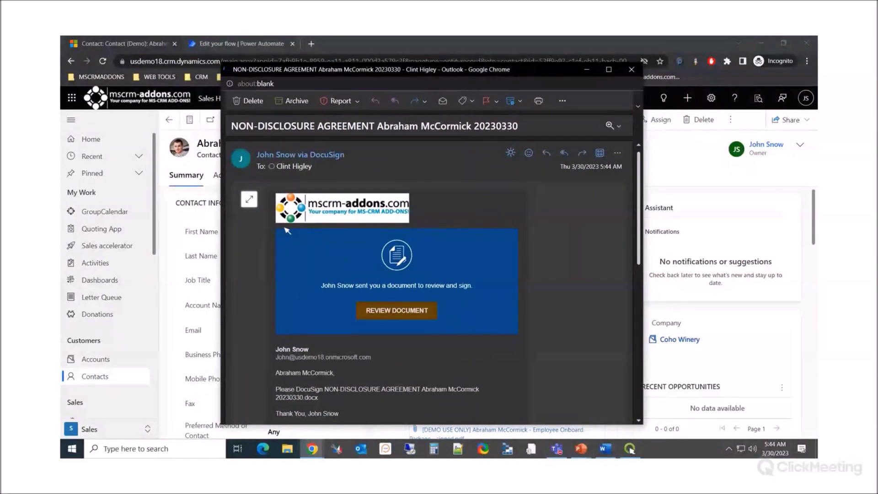
# Step: Open the agreement from the contact's DocuSign email and sign the contact's signature field with the already selected saved personal signature
pyautogui.click(398, 313)
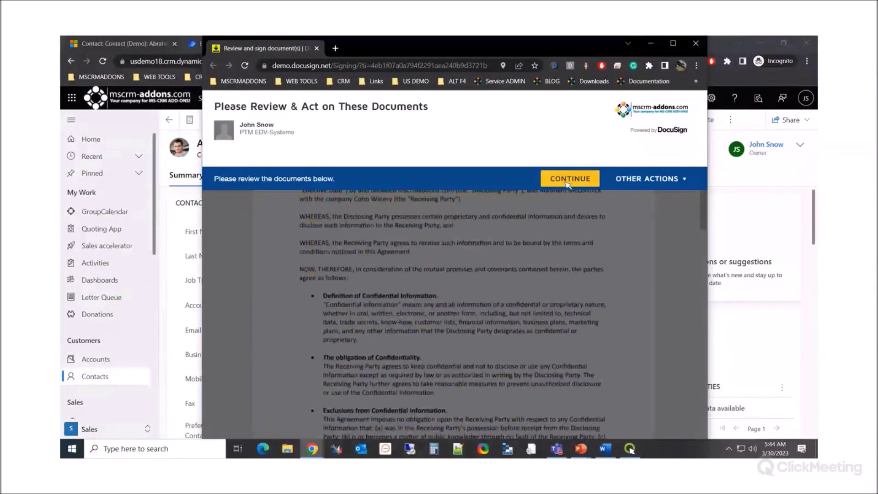
pyautogui.click(567, 181)
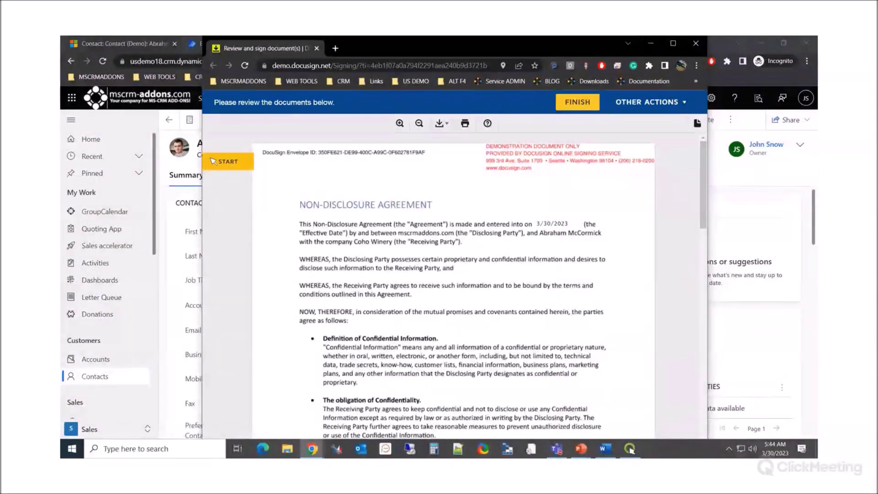
pyautogui.click(228, 161)
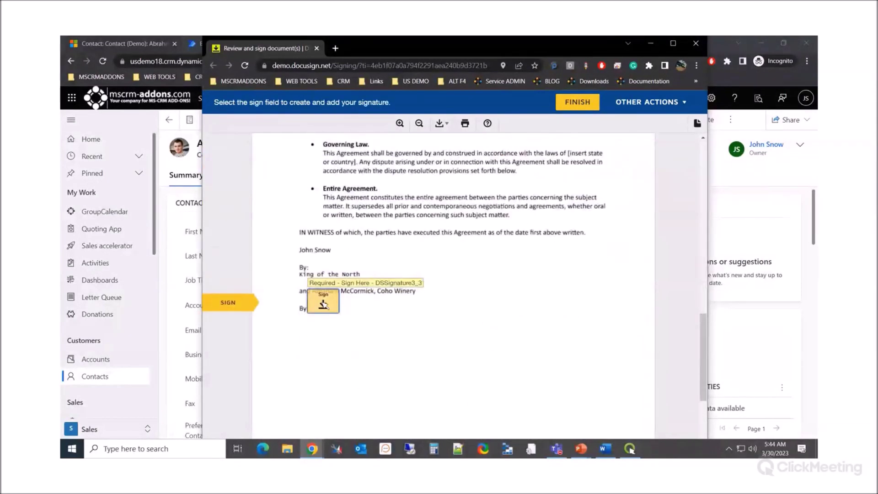
pyautogui.click(323, 304)
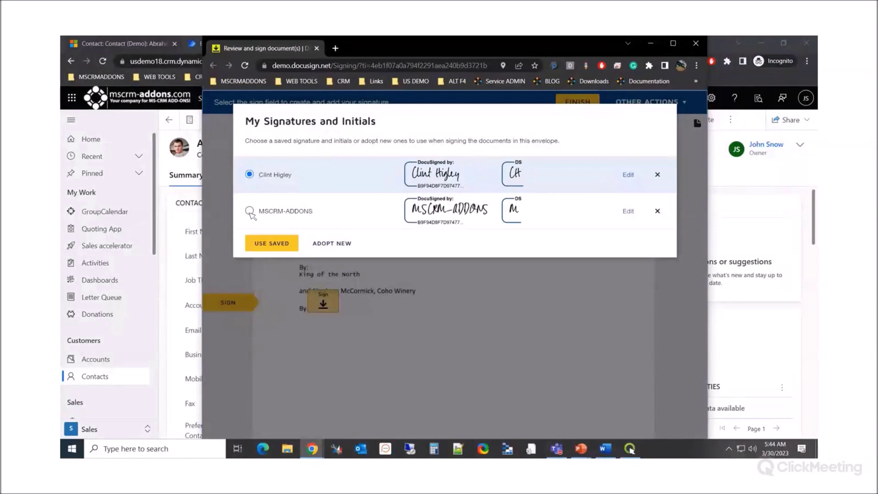
pyautogui.click(281, 248)
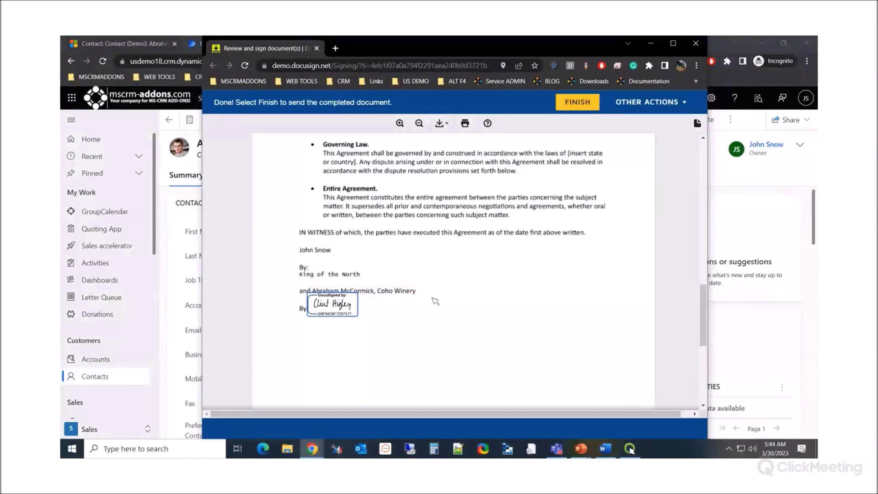
# Step: Finish the contact's signing in DocuSign and close the signing window and the email
pyautogui.click(578, 102)
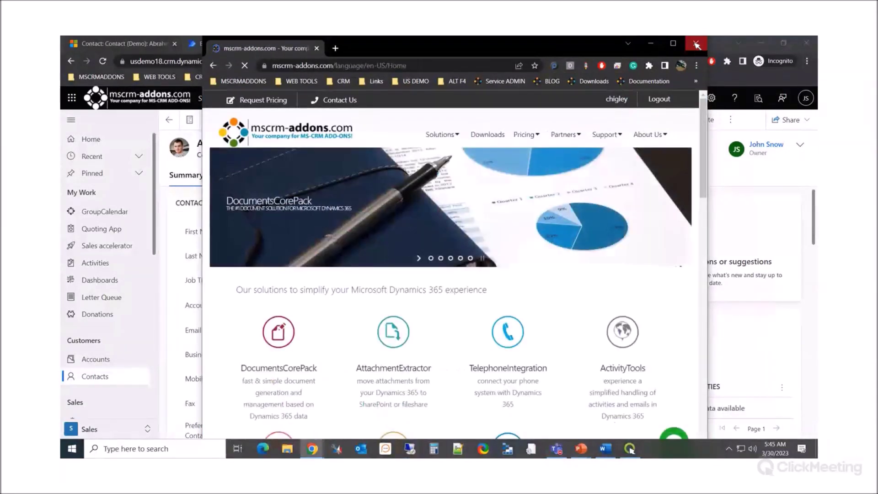
pyautogui.click(698, 44)
pyautogui.click(634, 70)
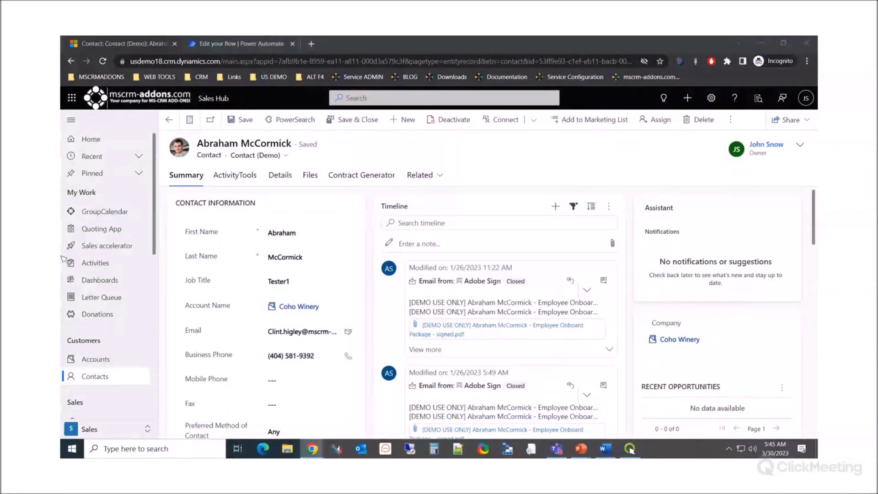
# Step: Open the agreement from the owner's DocuSign email and sign the owner's field with the saved MSCRM-ADDONS signature
pyautogui.hotkey('alt', 'Tab')
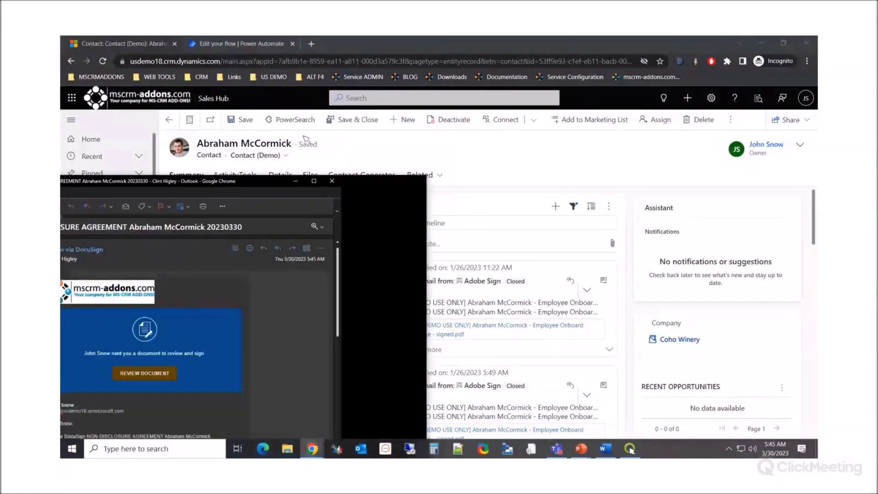
pyautogui.click(450, 320)
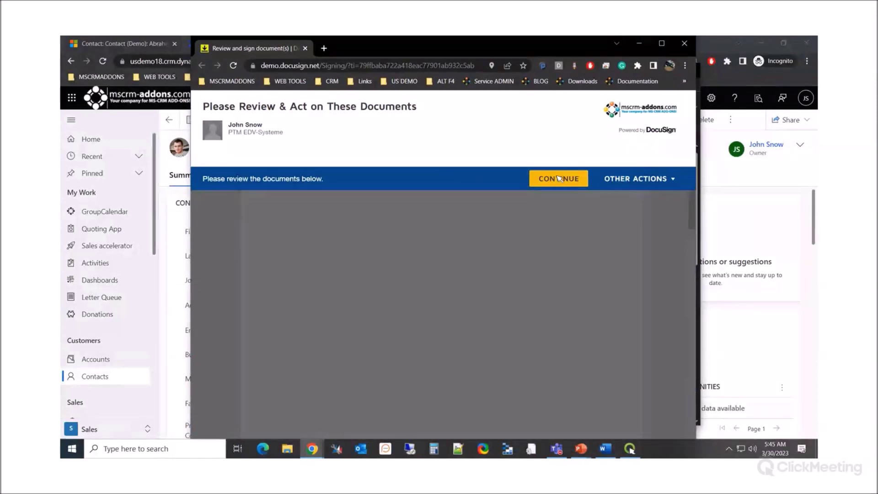
pyautogui.click(558, 178)
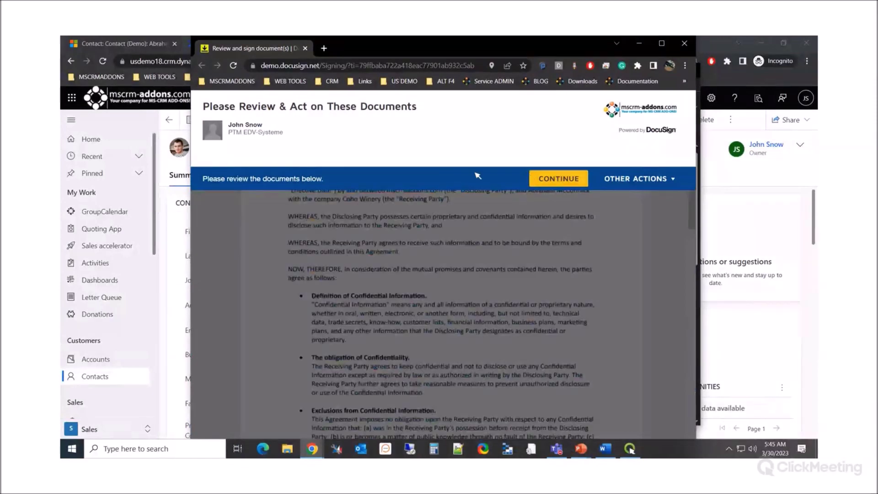
pyautogui.scroll(-1, 302, 261)
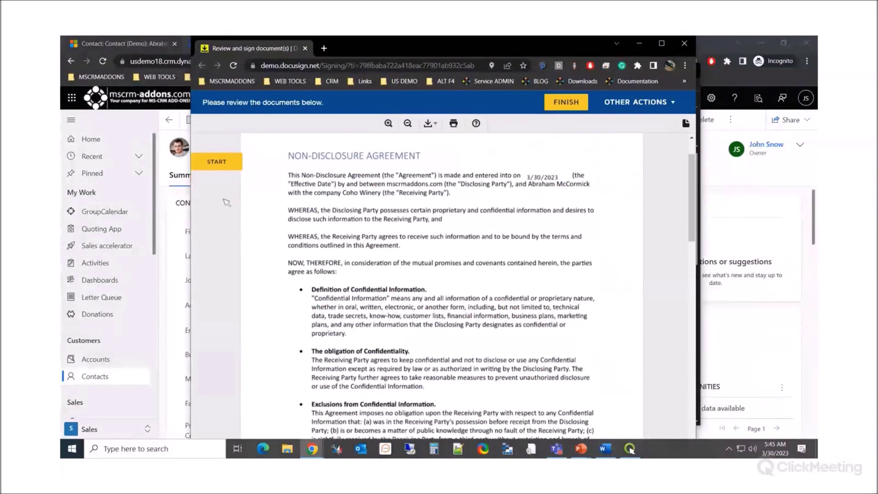
pyautogui.click(216, 161)
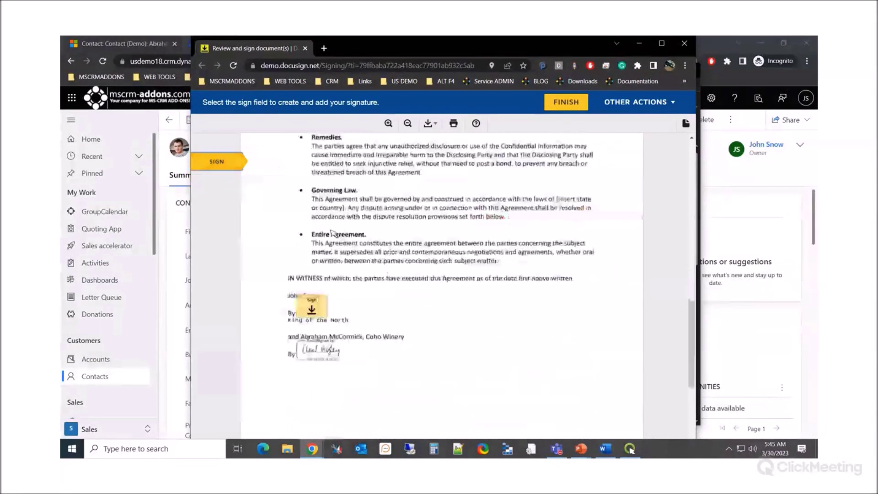
pyautogui.click(320, 306)
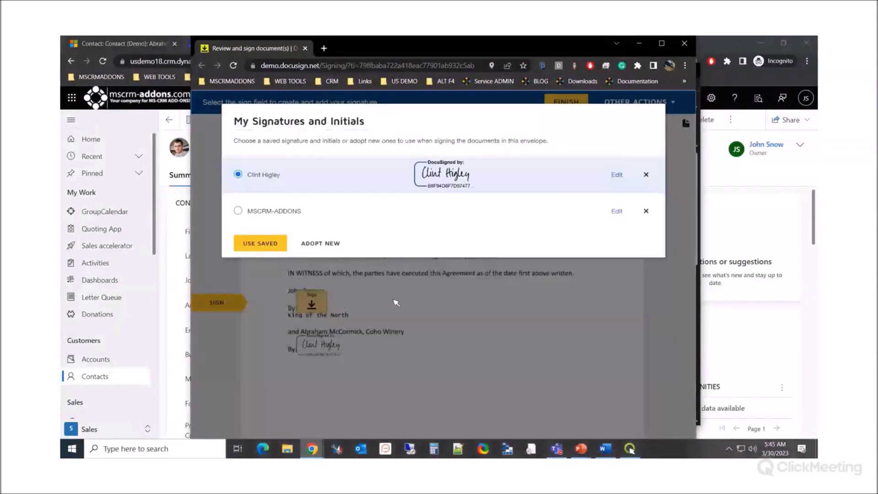
pyautogui.click(238, 211)
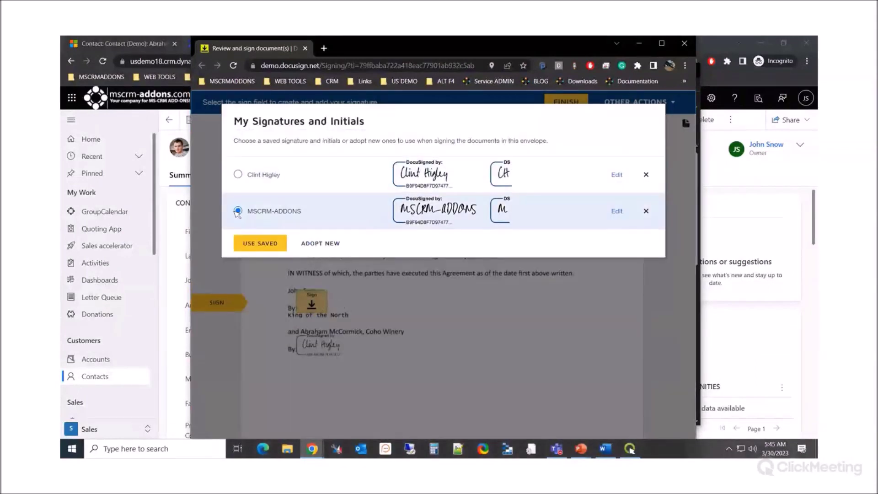
pyautogui.click(273, 245)
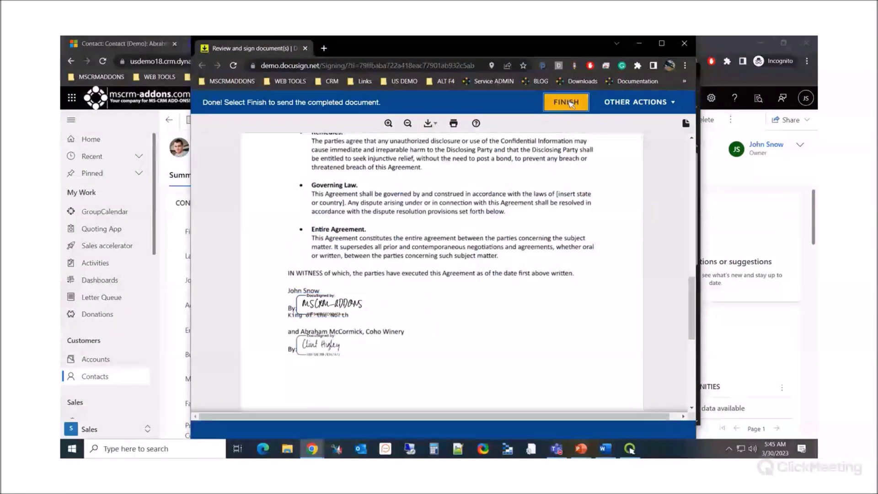
# Step: Finish the owner's signing, decline logging in to DocuSign, and close the signing window and the email
pyautogui.click(568, 102)
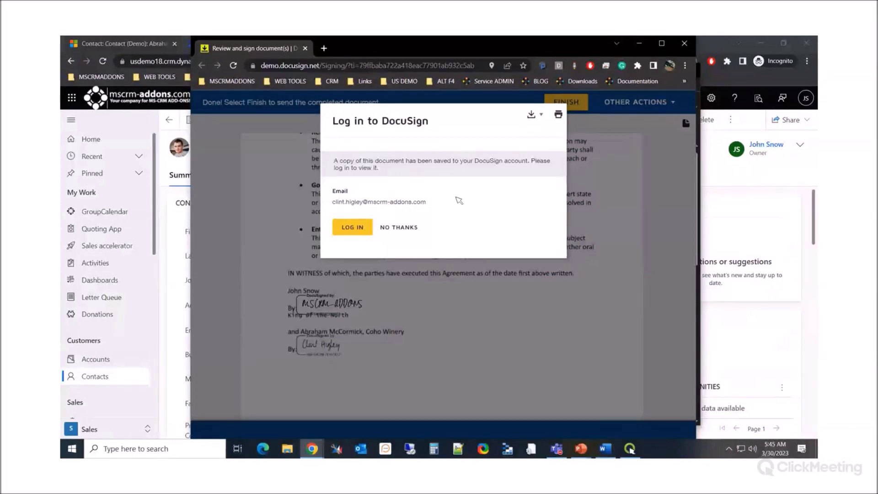
pyautogui.click(399, 227)
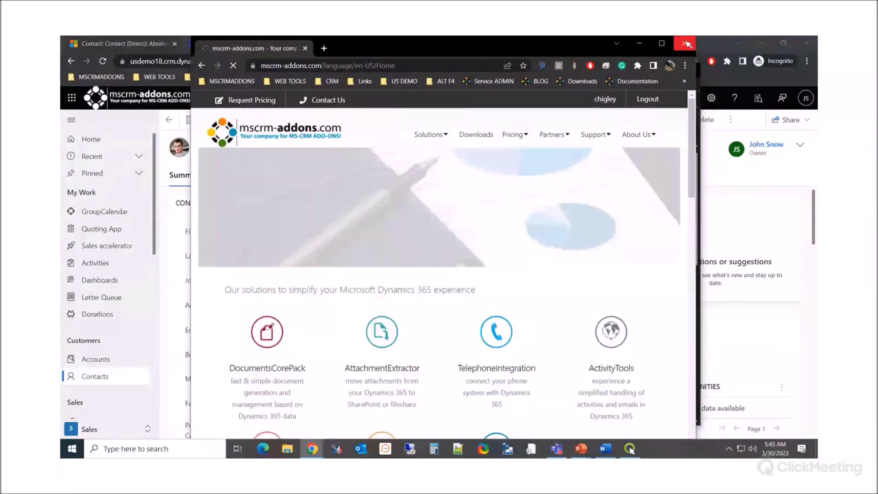
pyautogui.click(686, 43)
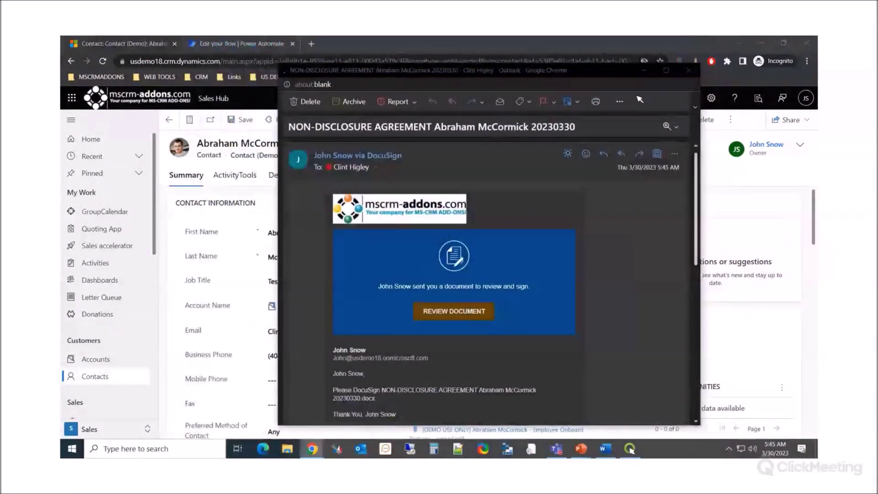
pyautogui.click(690, 70)
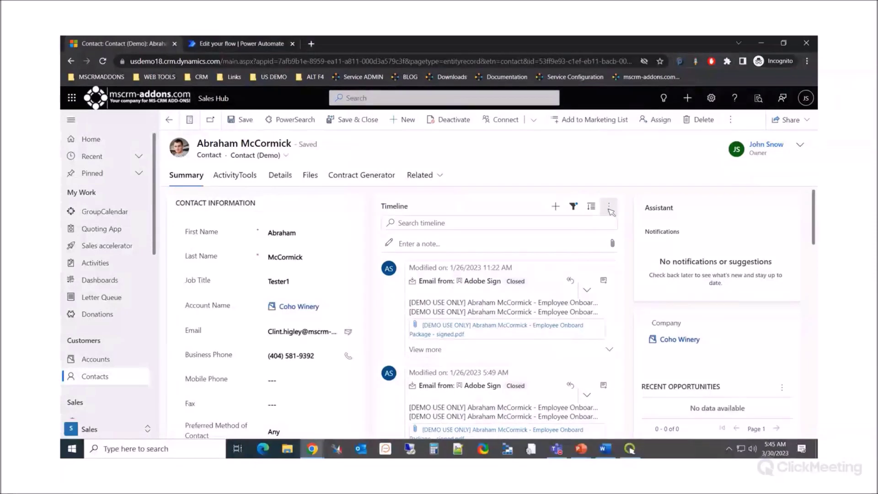
# Step: Refresh the contact's timeline to load the signed document note returned by DocuSign
pyautogui.click(612, 207)
pyautogui.click(624, 222)
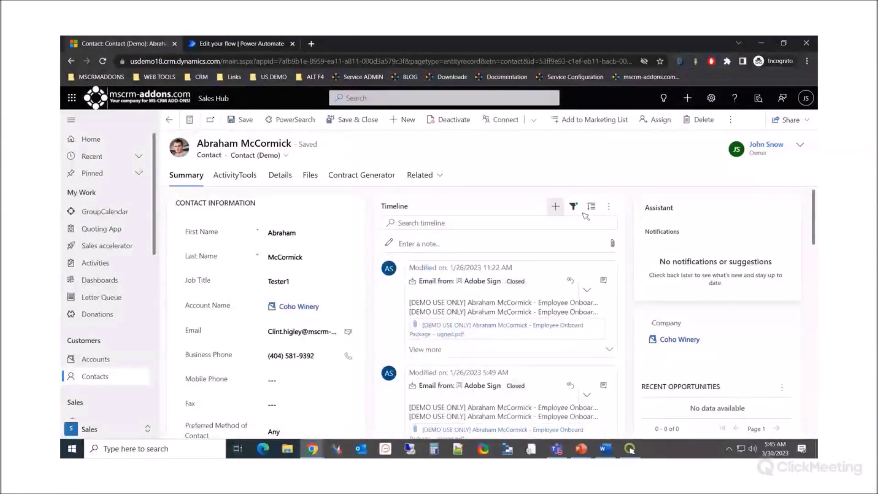
pyautogui.click(612, 208)
pyautogui.click(615, 224)
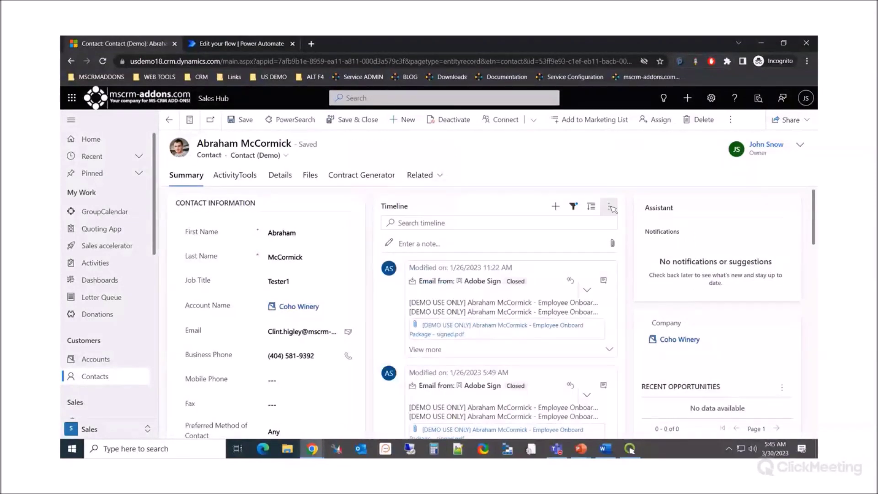
pyautogui.click(609, 208)
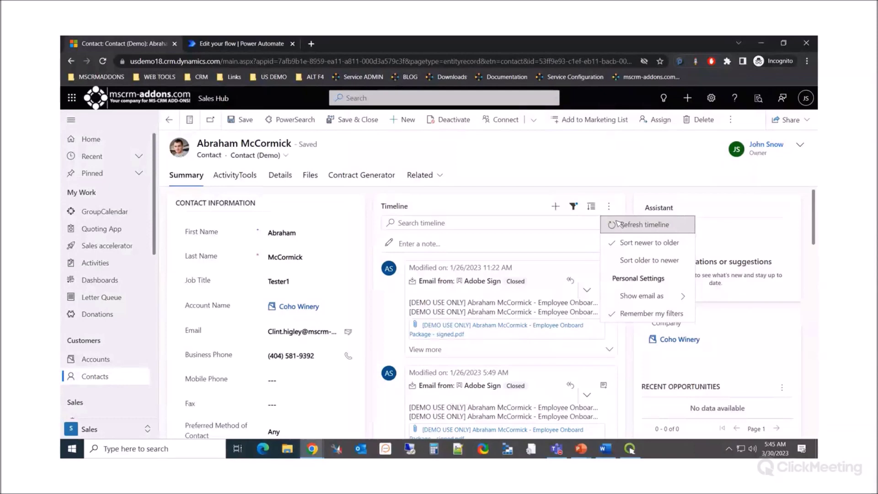
pyautogui.click(618, 223)
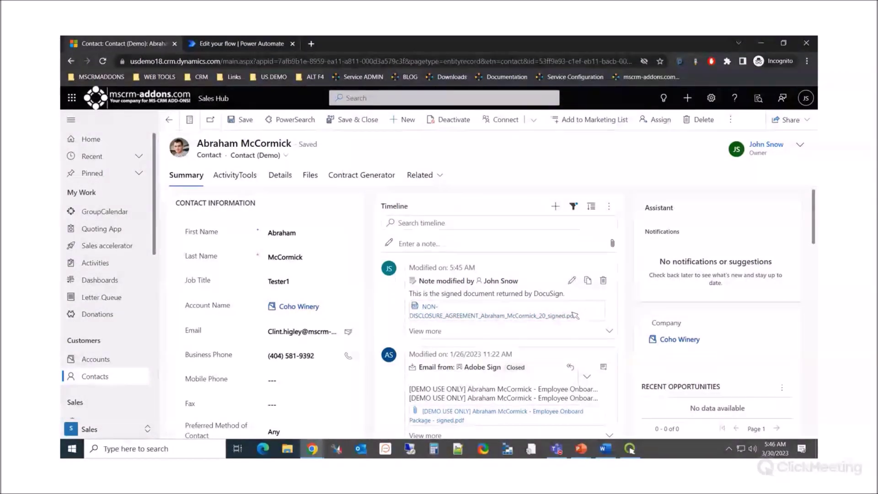
# Step: Open the signed non-disclosure agreement attached to the timeline note and download the PDF to the Desktop
pyautogui.click(461, 316)
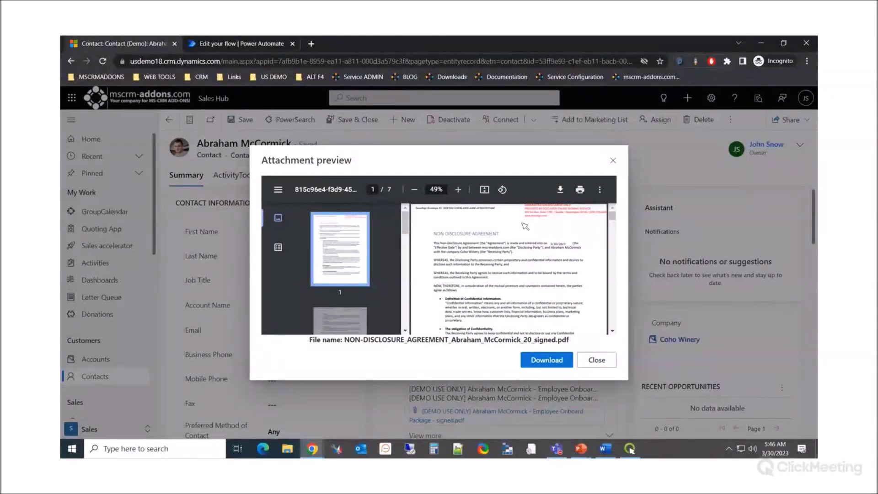
pyautogui.click(560, 189)
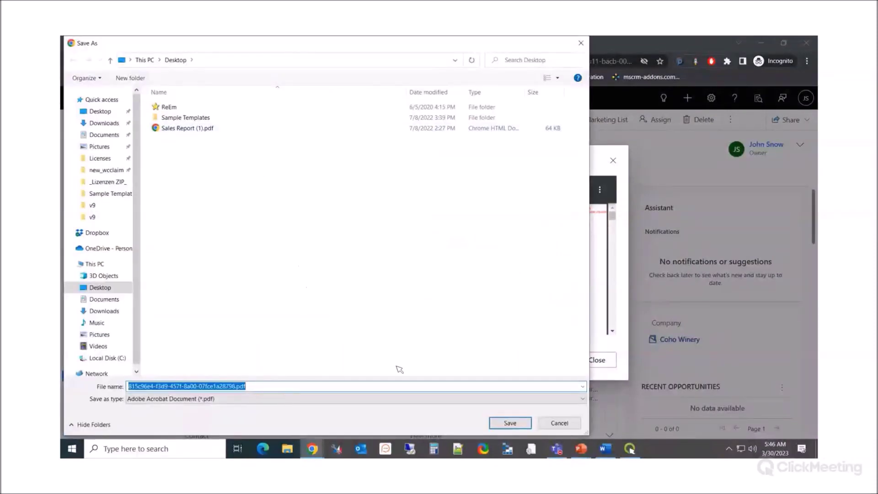
pyautogui.click(510, 423)
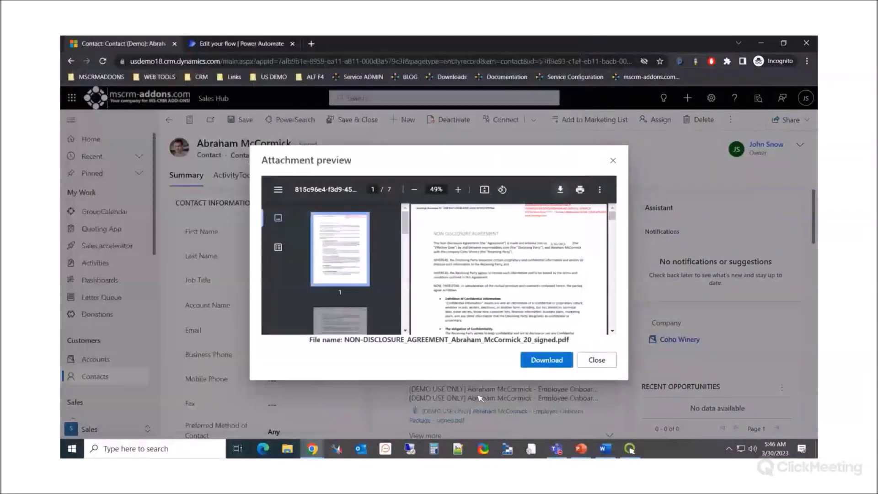
# Step: Open the downloaded PDF, review its effective date and both signatures, and close it along with the attachment preview
pyautogui.click(120, 425)
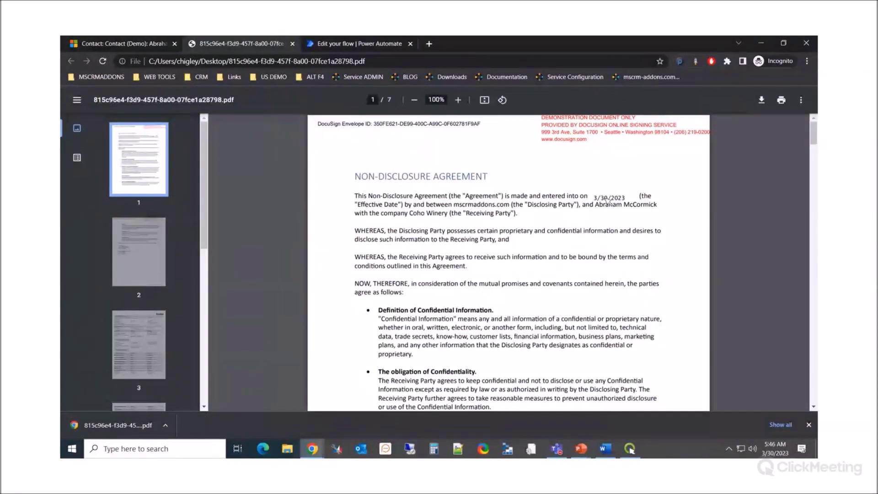
pyautogui.scroll(-10, 549, 220)
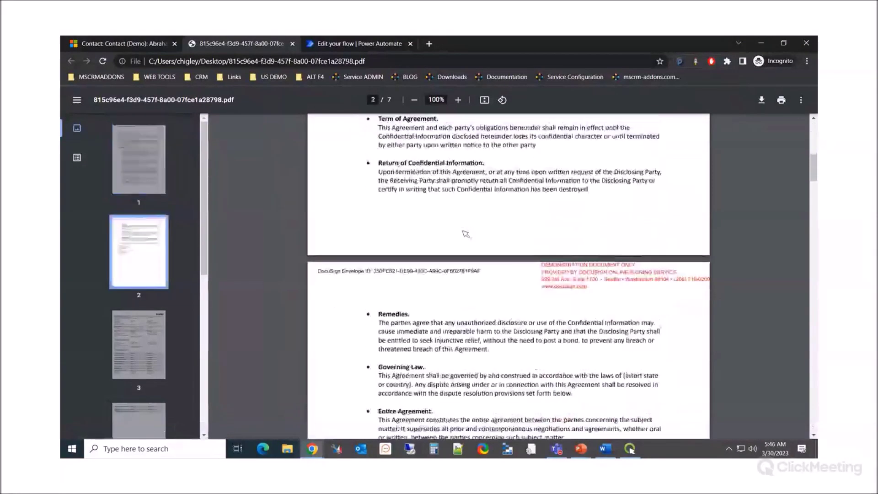
pyautogui.scroll(-3, 461, 237)
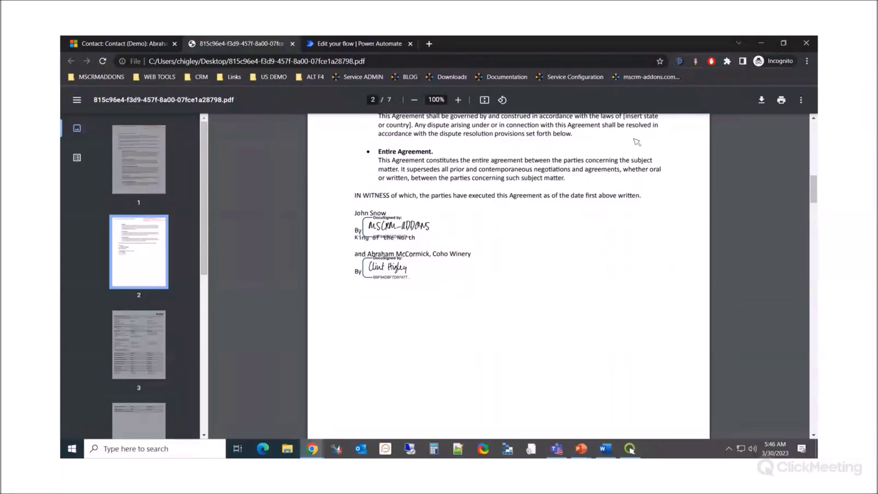
pyautogui.click(292, 43)
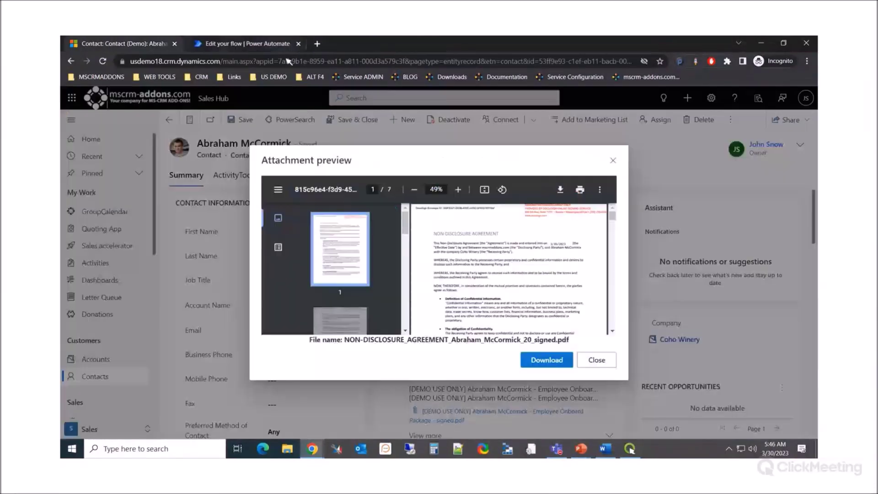
pyautogui.click(613, 161)
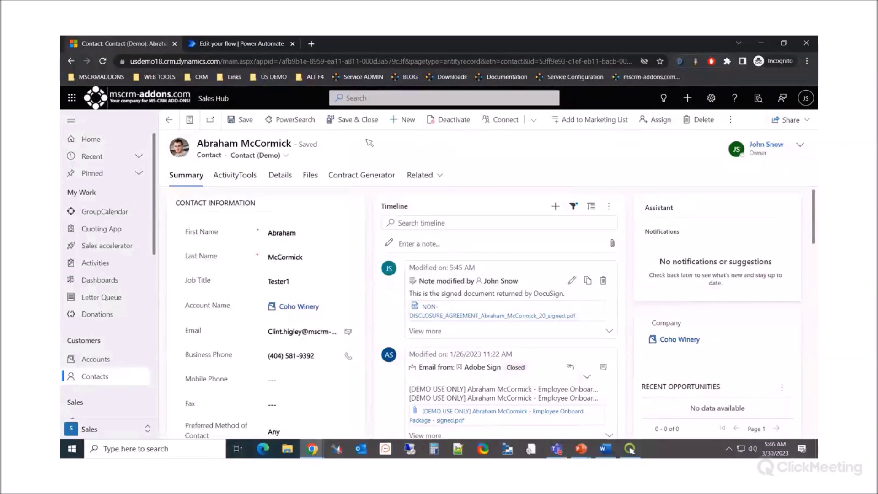
# Step: Switch to the NDA - Webinar flow in Power Automate and examine the settings of its Get a row by ID and Create document steps
pyautogui.click(233, 43)
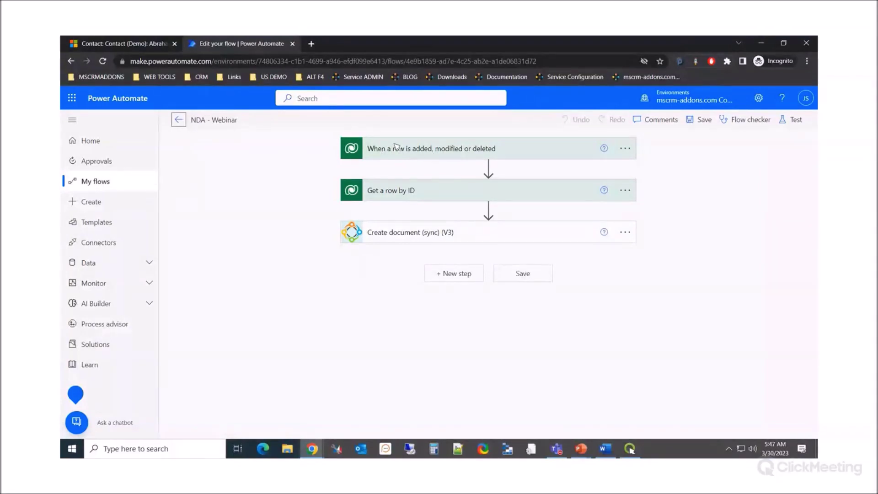
pyautogui.click(420, 191)
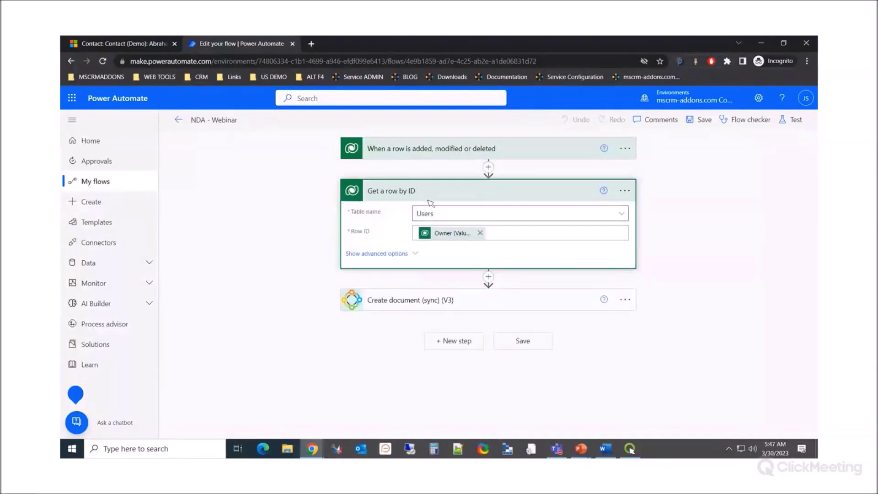
pyautogui.click(448, 187)
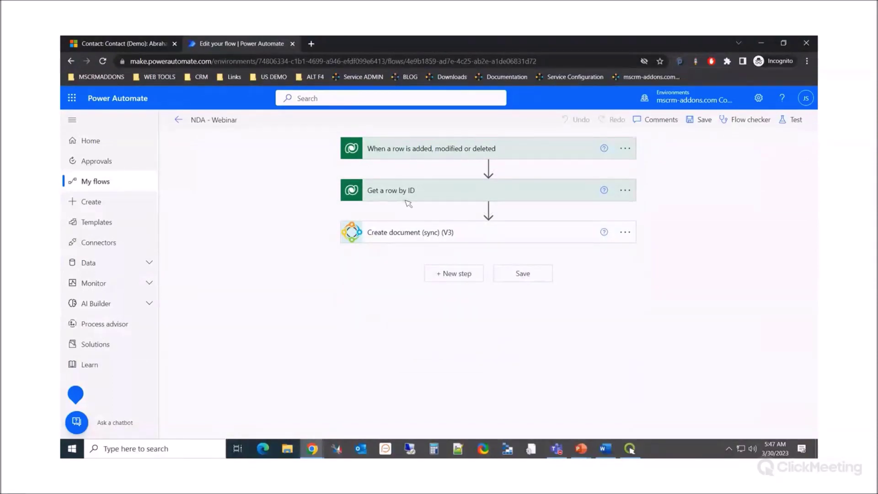
pyautogui.click(398, 236)
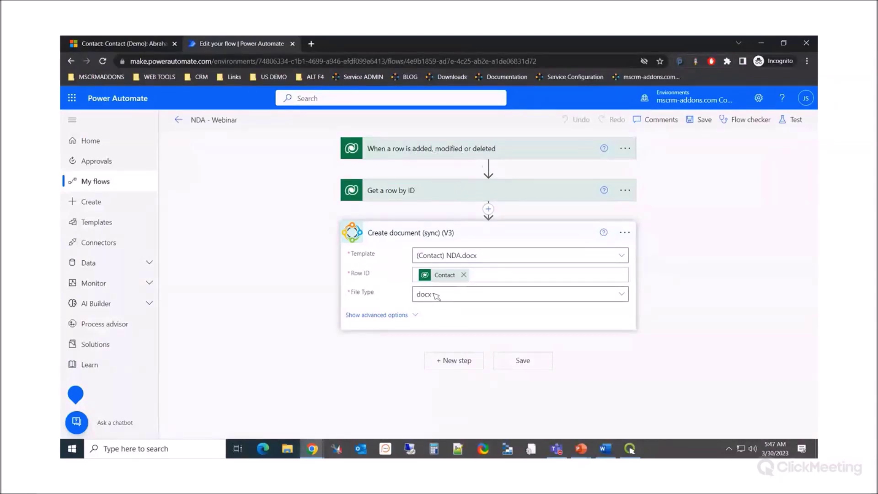
pyautogui.click(414, 314)
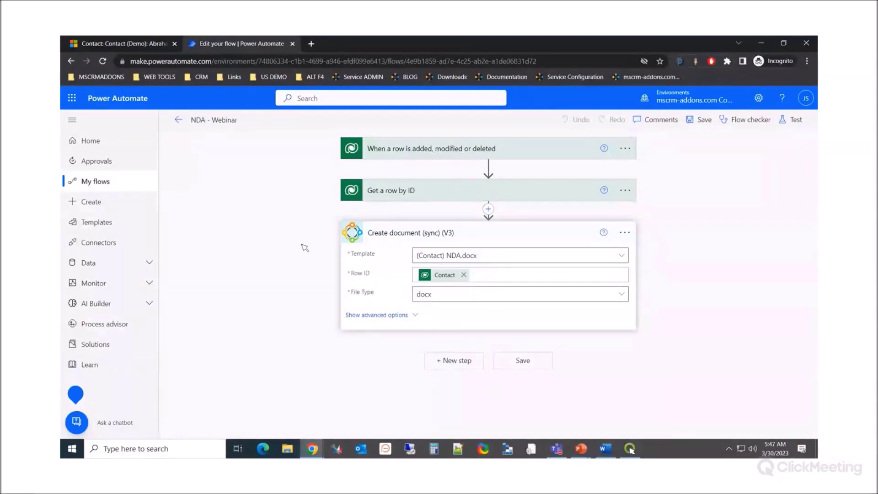
pyautogui.scroll(-3, 295, 235)
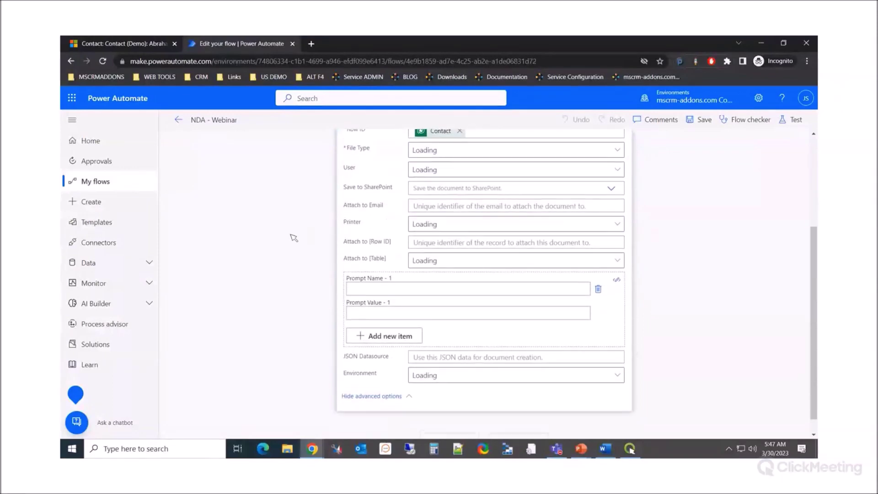
pyautogui.scroll(1, 294, 238)
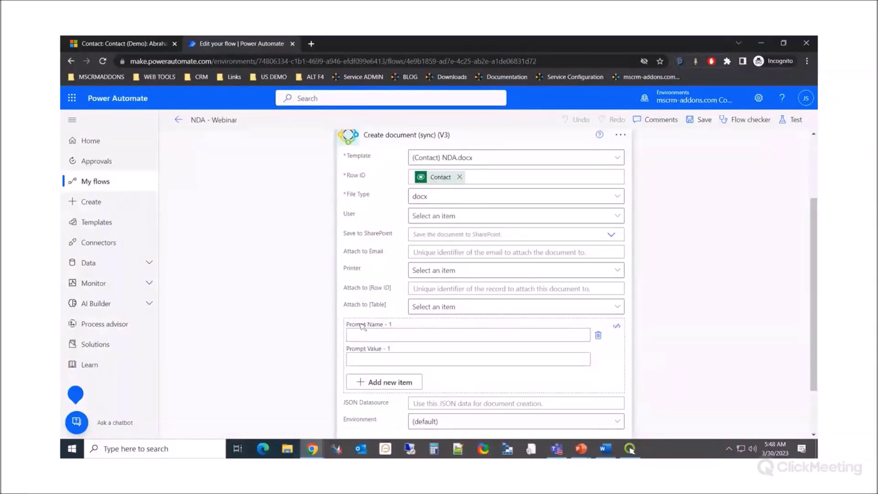
pyautogui.scroll(3, 619, 260)
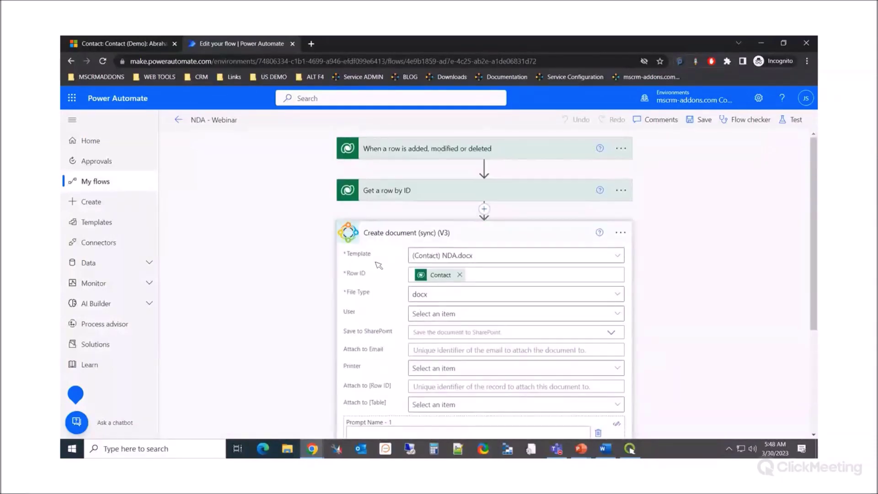
pyautogui.click(522, 236)
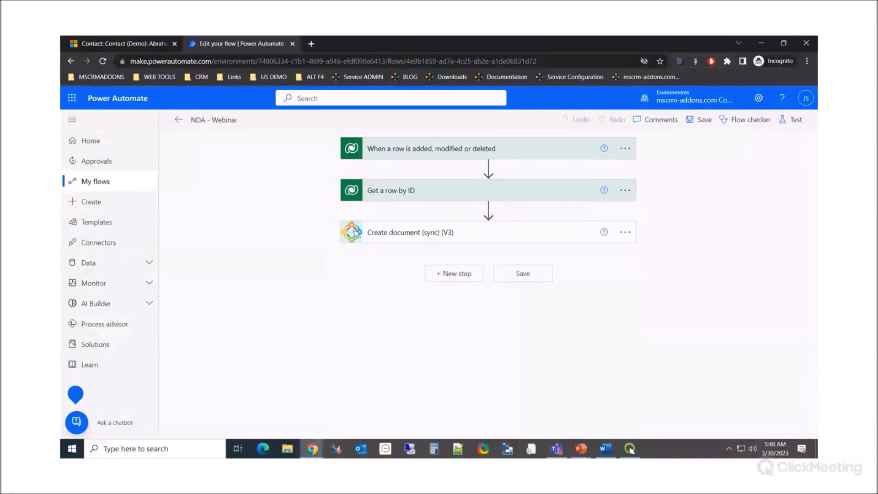
# Step: Add a new flow step using the DocumentsCorePack action Sign DocumentJob (sync) (V3) after the Create document step
pyautogui.click(453, 274)
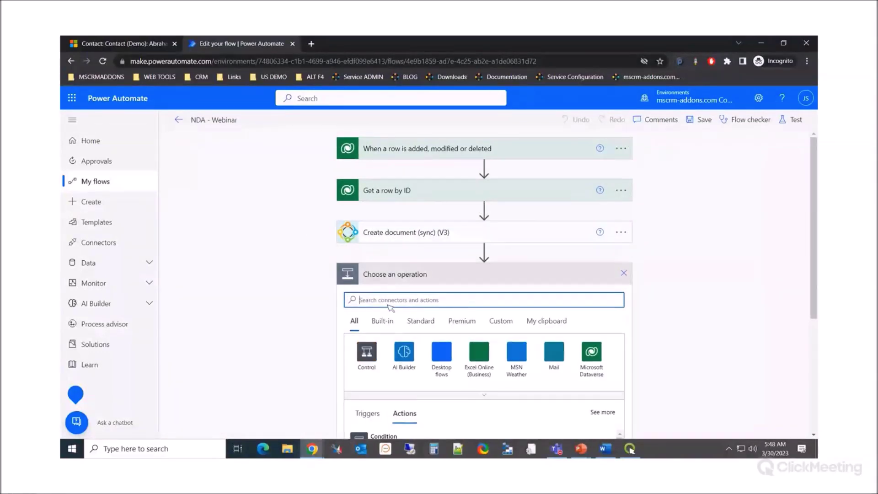
pyautogui.write('docum')
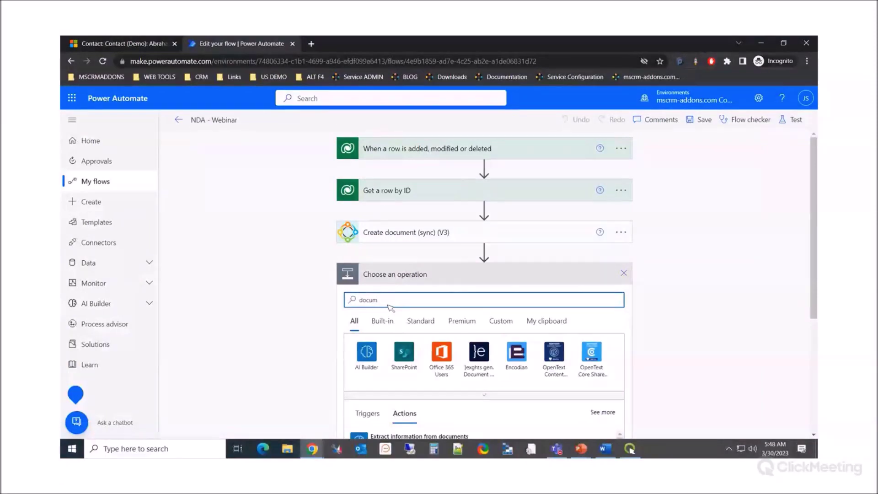
pyautogui.write('corep')
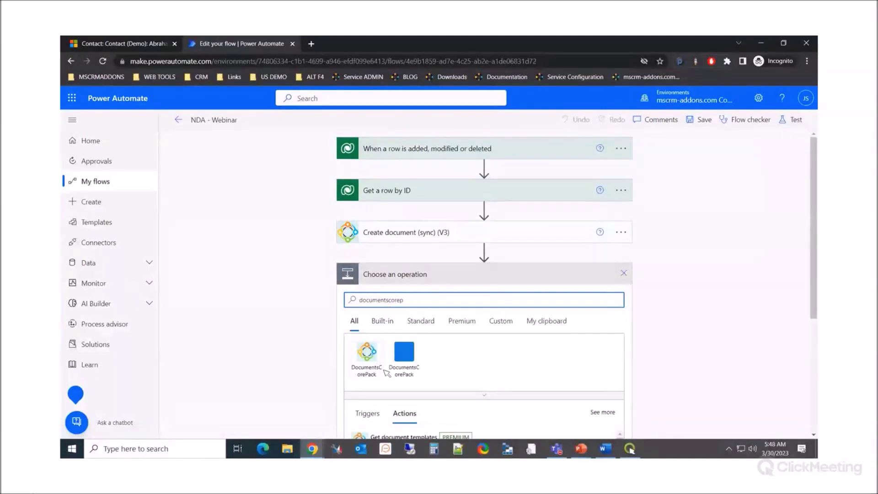
pyautogui.click(367, 355)
pyautogui.scroll(-4, 274, 265)
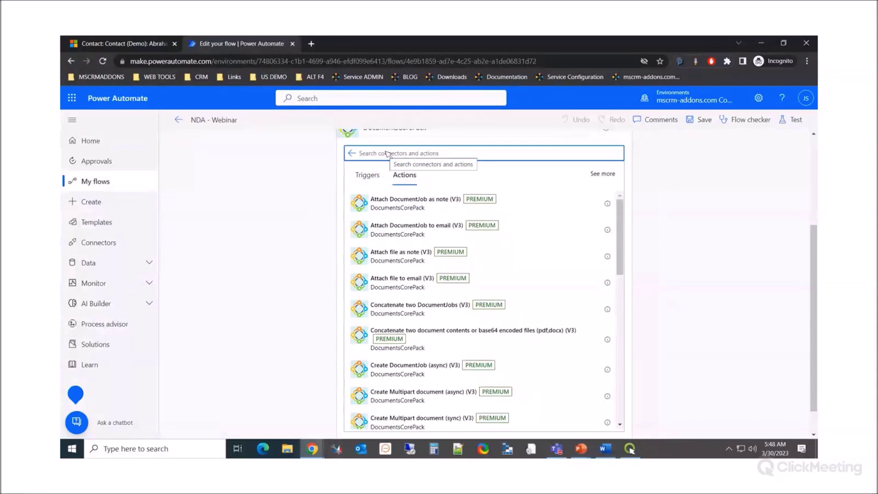
pyautogui.write('sig')
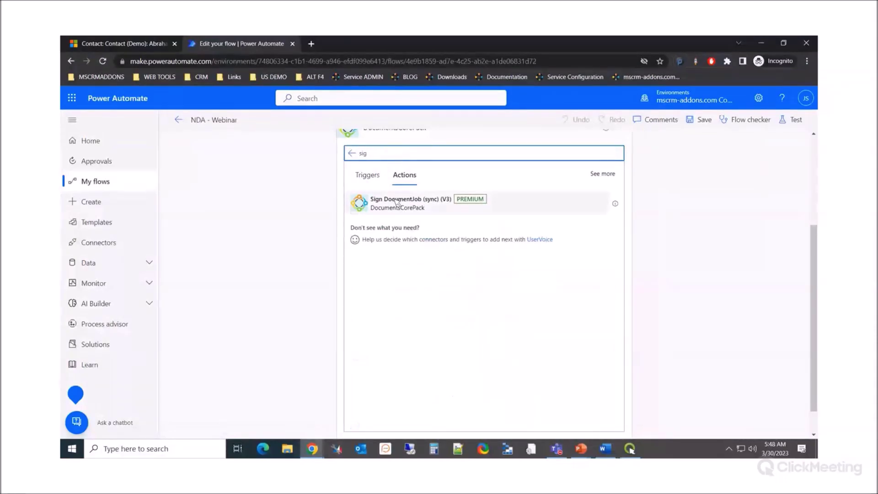
pyautogui.click(396, 203)
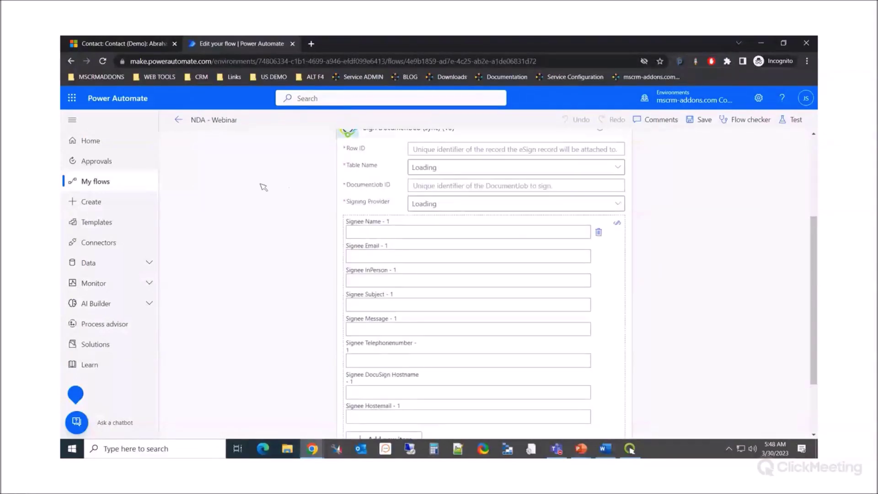
# Step: Set the Row ID of the Sign DocumentJob step to the Contact dynamic value from the row trigger
pyautogui.scroll(3, 268, 190)
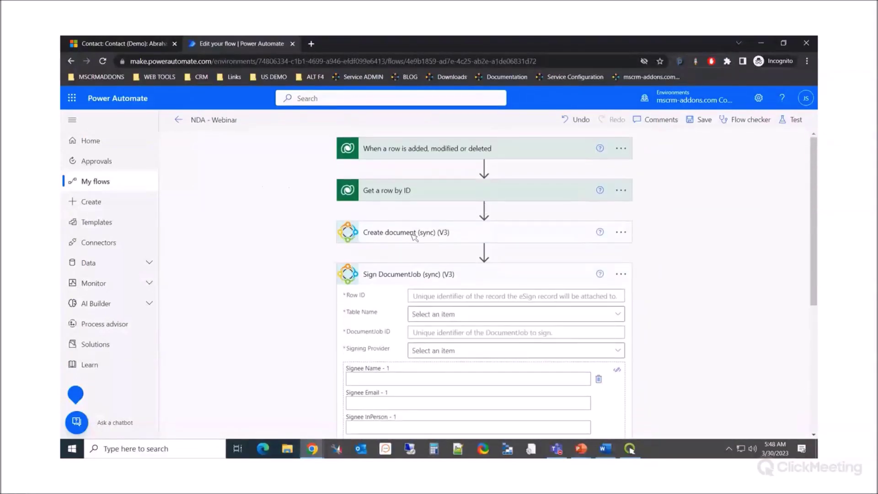
pyautogui.scroll(-1, 413, 235)
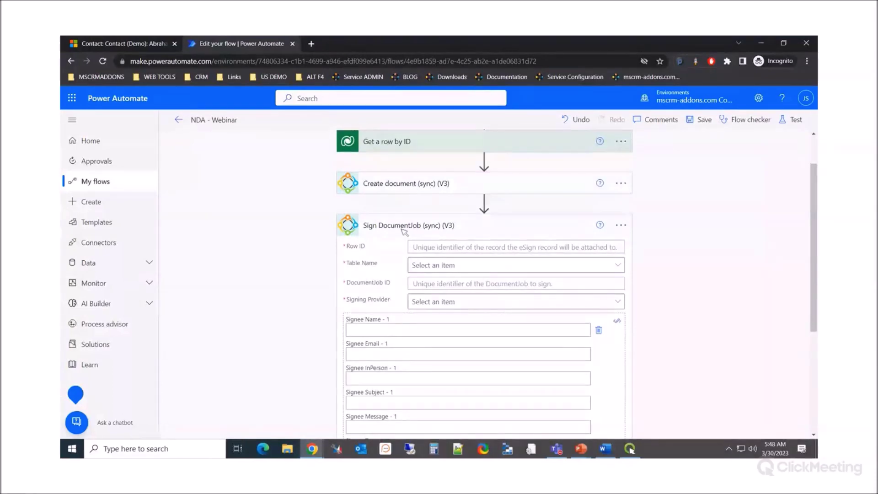
pyautogui.click(433, 248)
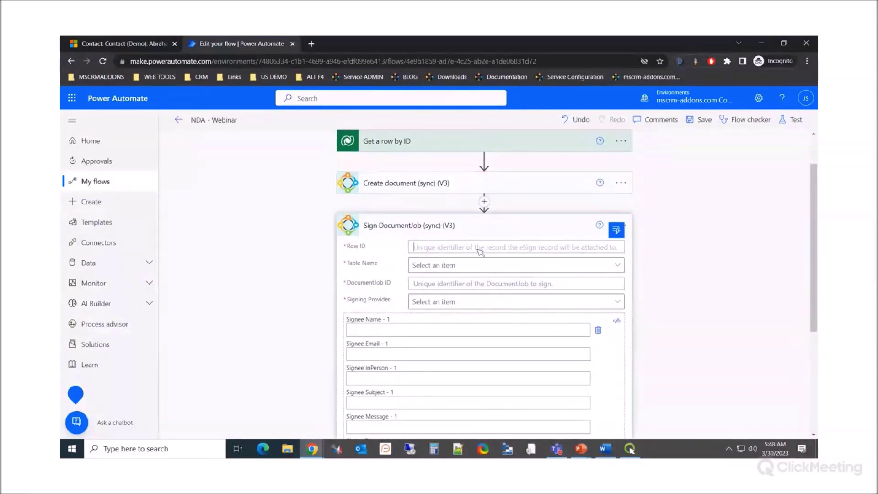
pyautogui.click(616, 231)
pyautogui.click(475, 293)
pyautogui.write('contact')
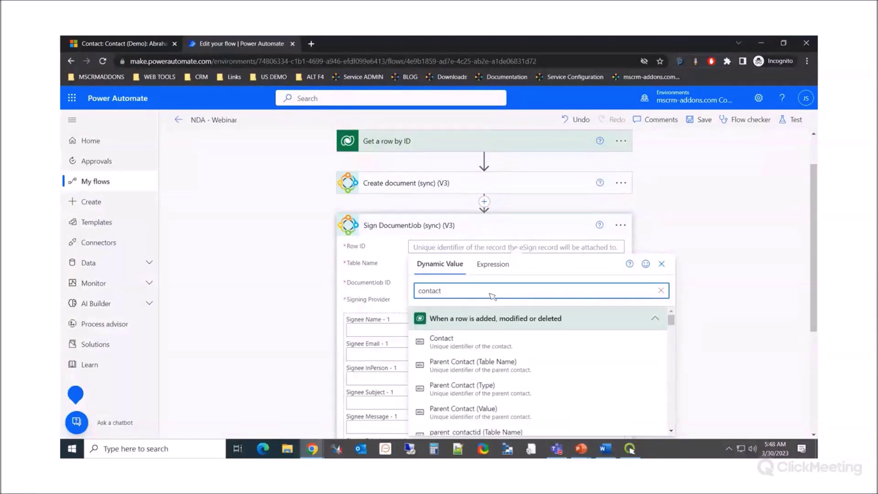
pyautogui.click(465, 348)
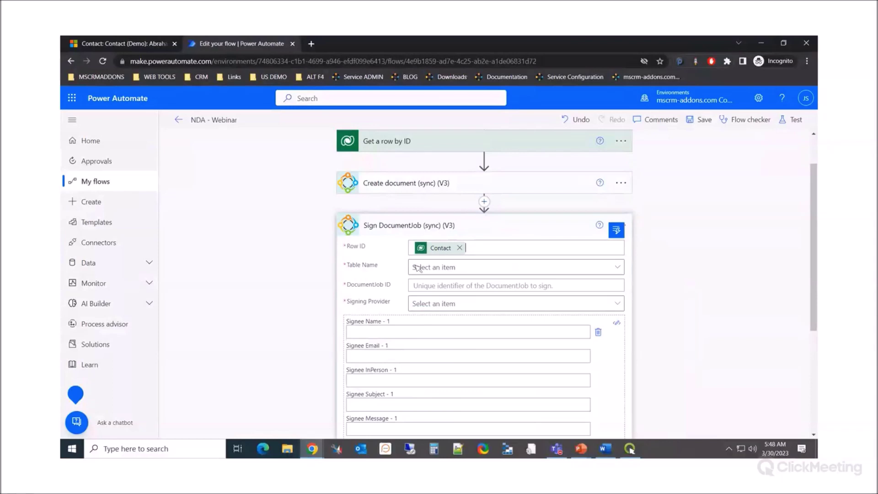
# Step: Set the Table Name of the Sign DocumentJob step to Contact
pyautogui.click(444, 268)
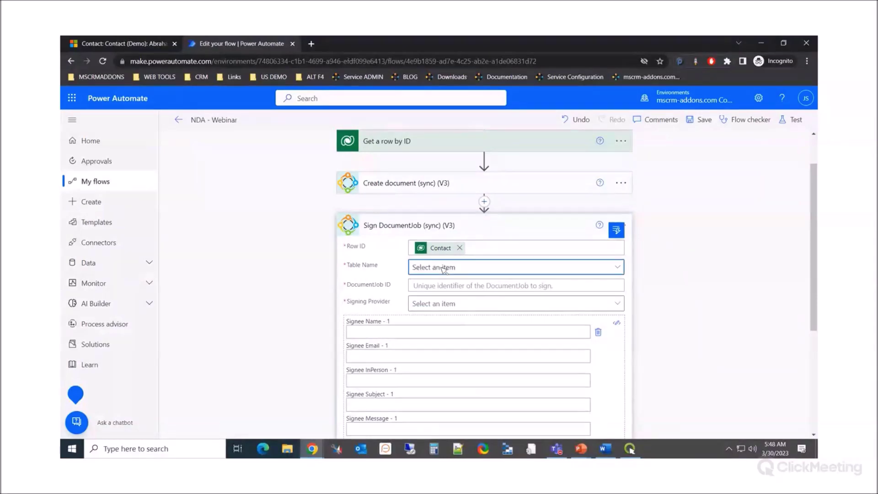
pyautogui.click(465, 127)
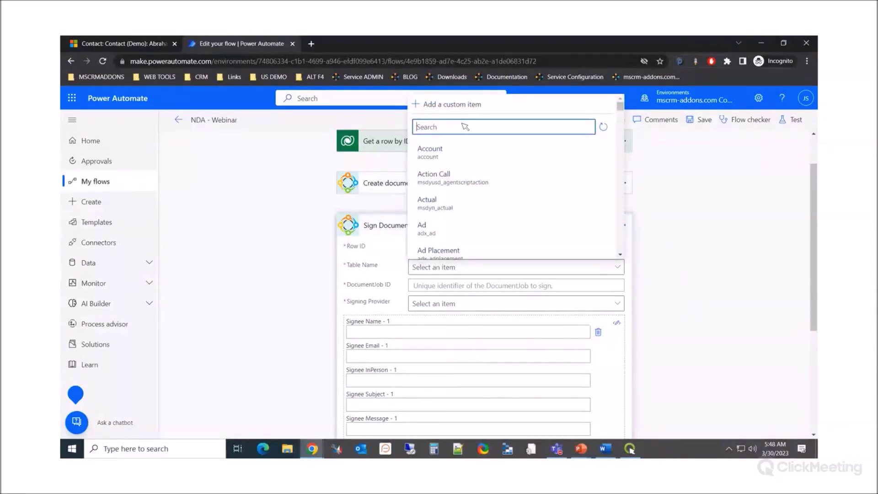
pyautogui.write('contact')
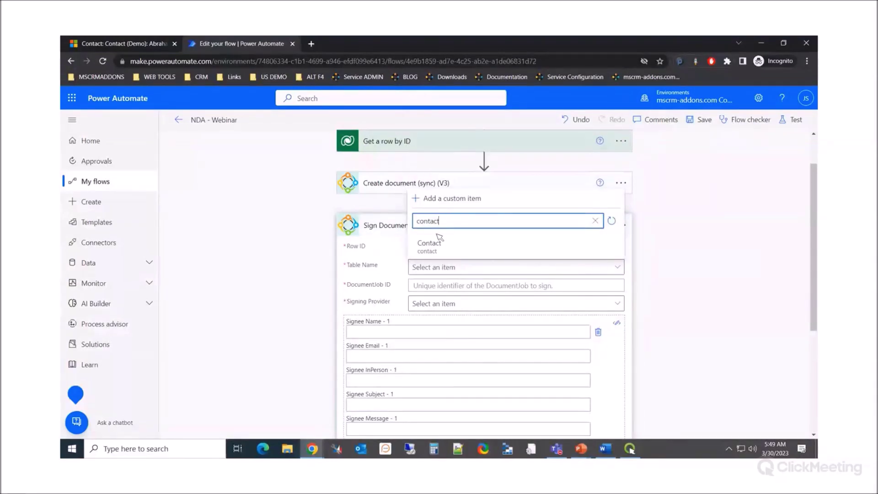
pyautogui.click(429, 247)
# Step: Set the DocumentJob ID to the DocumentJobId value from the Create document step and the Signing Provider to Docu Sign
pyautogui.click(443, 286)
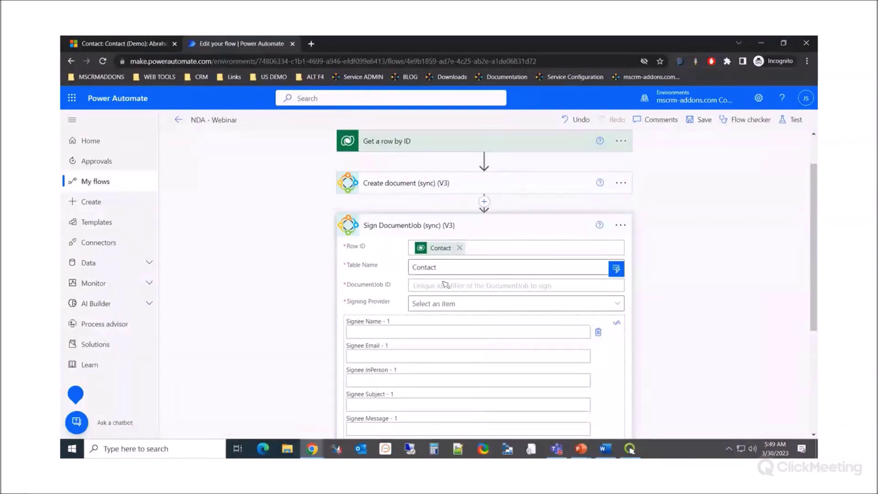
pyautogui.click(616, 269)
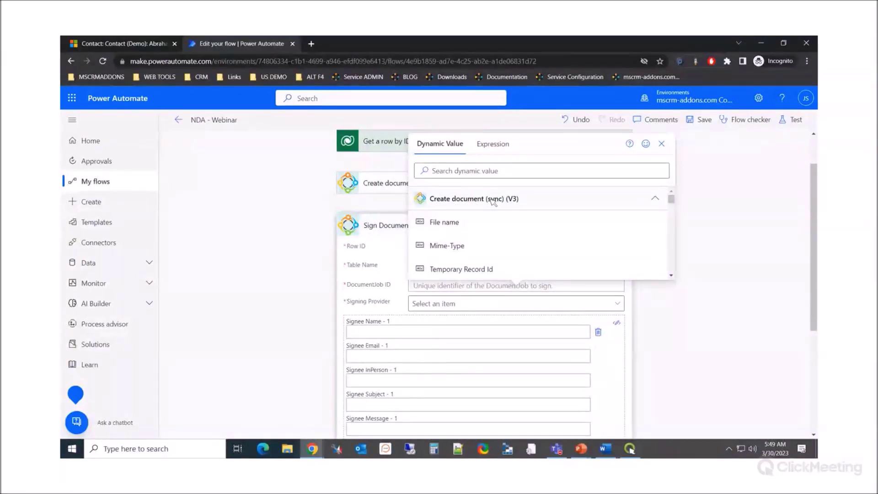
pyautogui.scroll(-1, 493, 201)
pyautogui.scroll(-1, 502, 221)
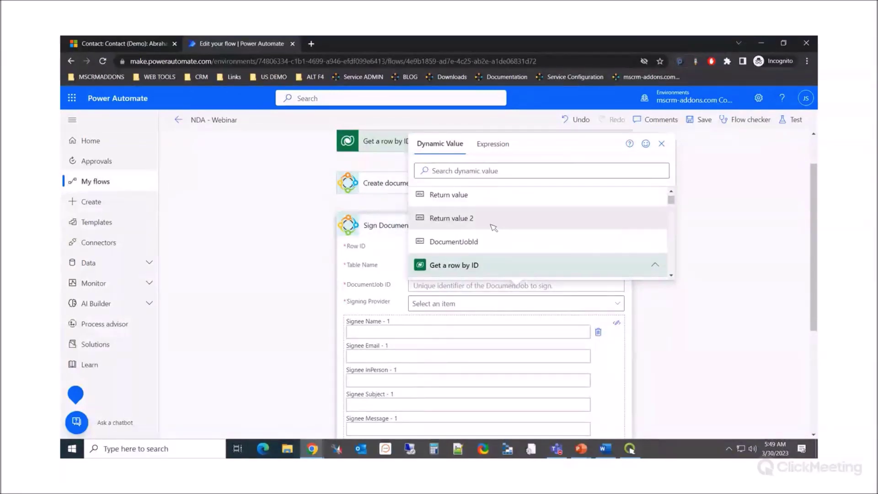
pyautogui.click(466, 244)
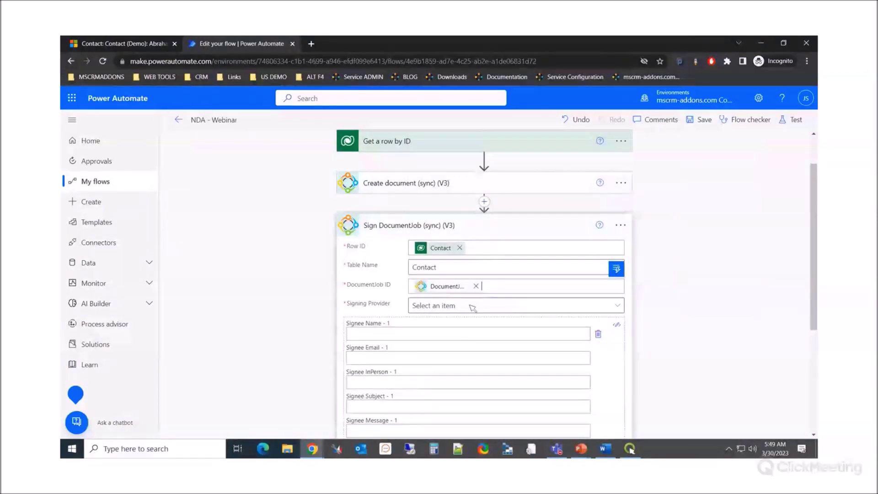
pyautogui.click(449, 306)
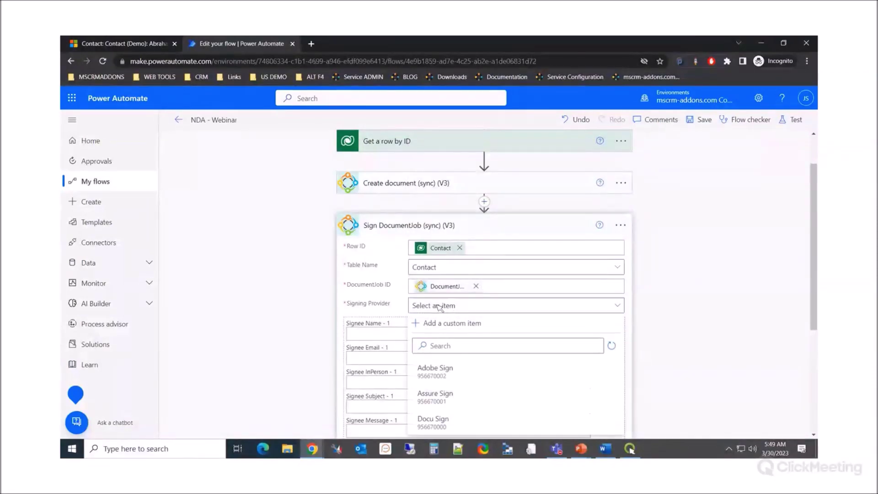
pyautogui.click(441, 421)
# Step: Set Signee Name - 1 to the contact's Full Name dynamic value from the When a row is added, modified or deleted trigger
pyautogui.scroll(-1, 269, 269)
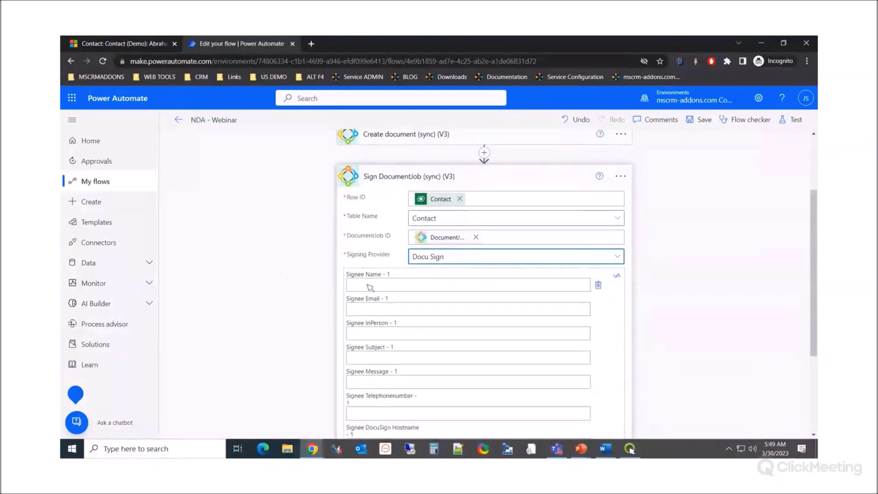
pyautogui.click(370, 287)
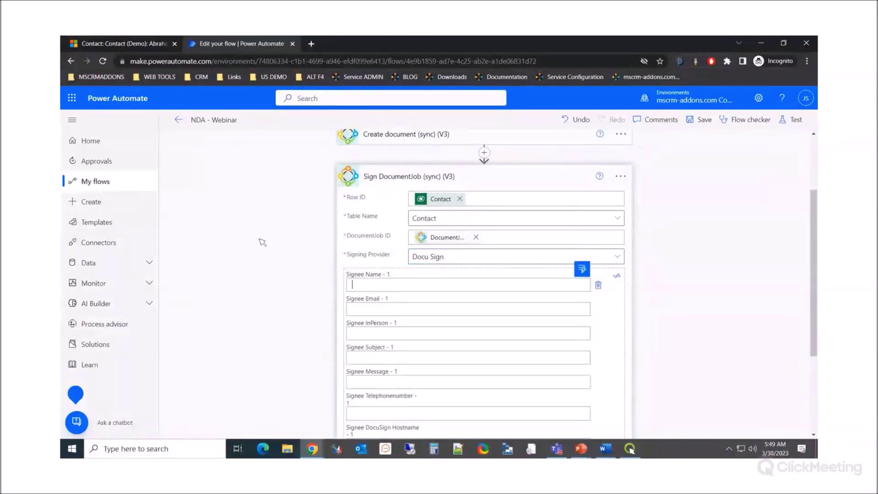
pyautogui.click(582, 269)
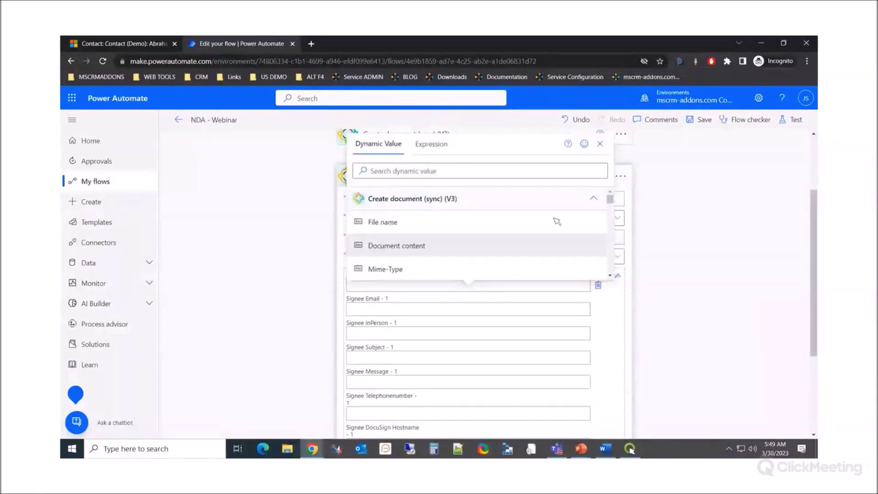
pyautogui.click(427, 172)
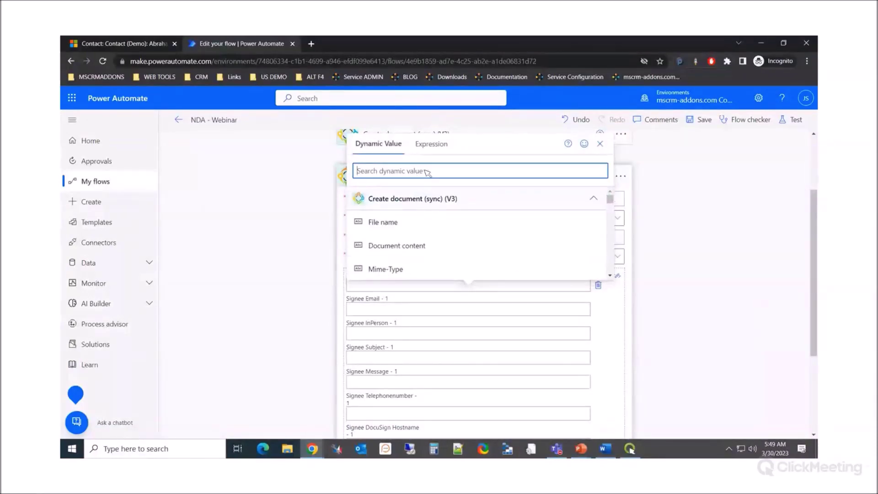
pyautogui.write('fullname')
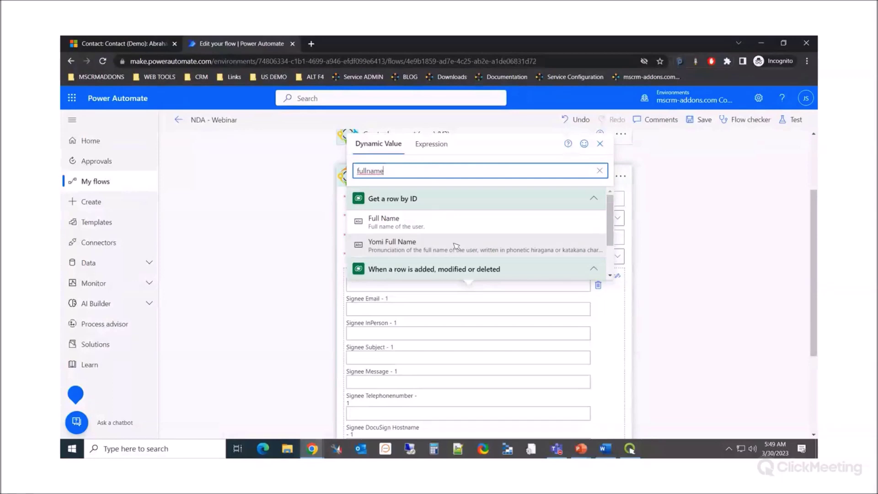
pyautogui.scroll(-1, 405, 243)
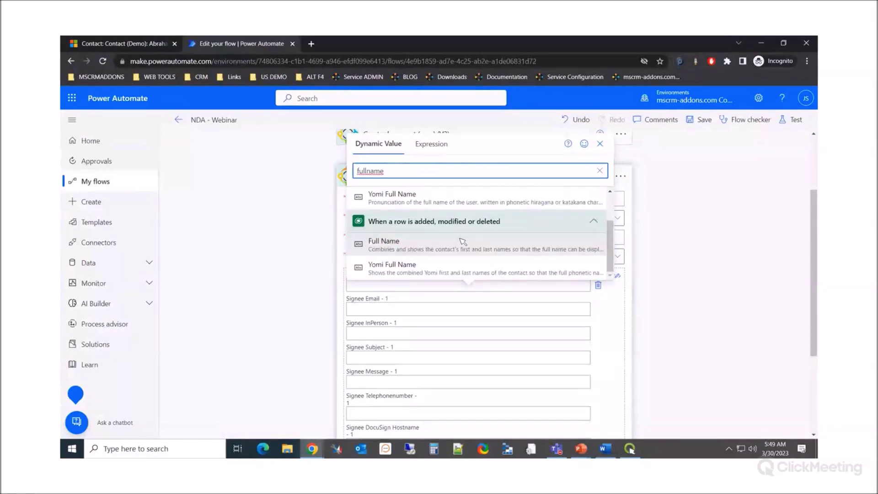
pyautogui.scroll(1, 410, 233)
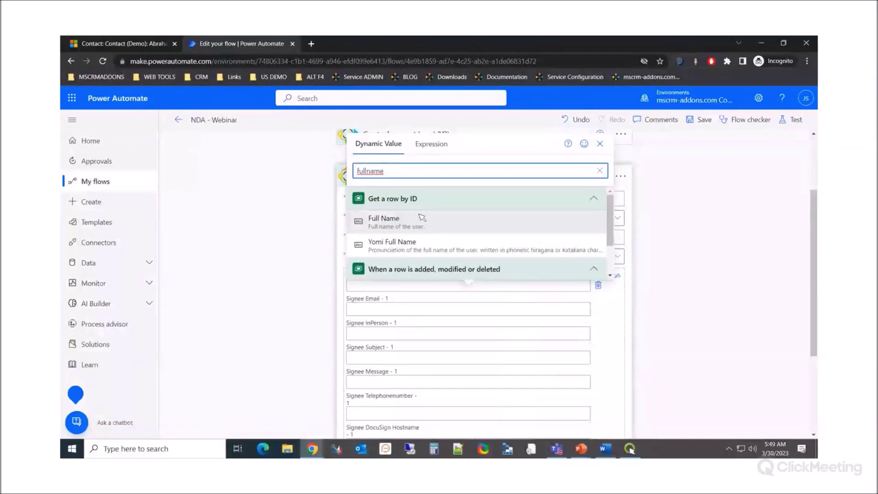
pyautogui.scroll(-1, 420, 208)
pyautogui.scroll(1, 420, 213)
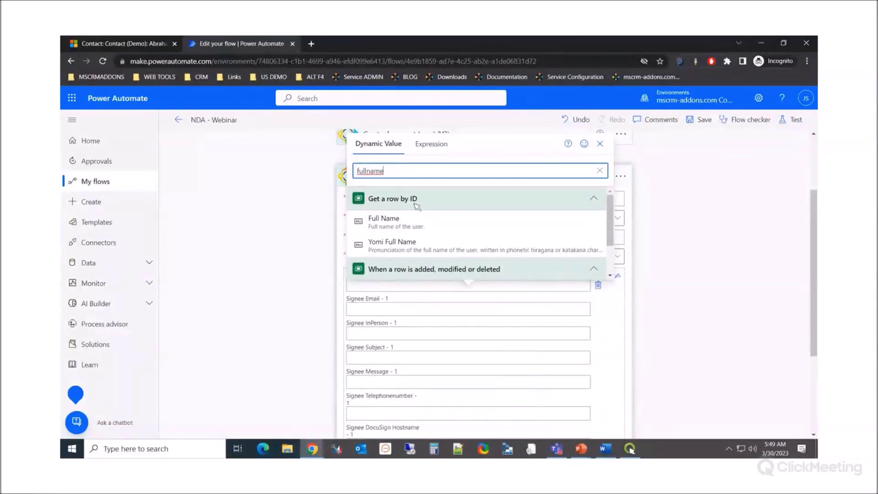
pyautogui.scroll(-1, 412, 227)
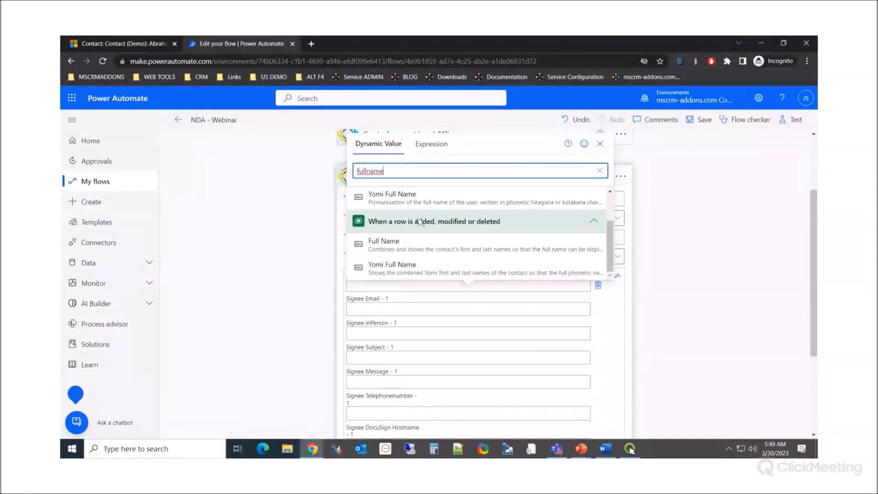
pyautogui.click(405, 248)
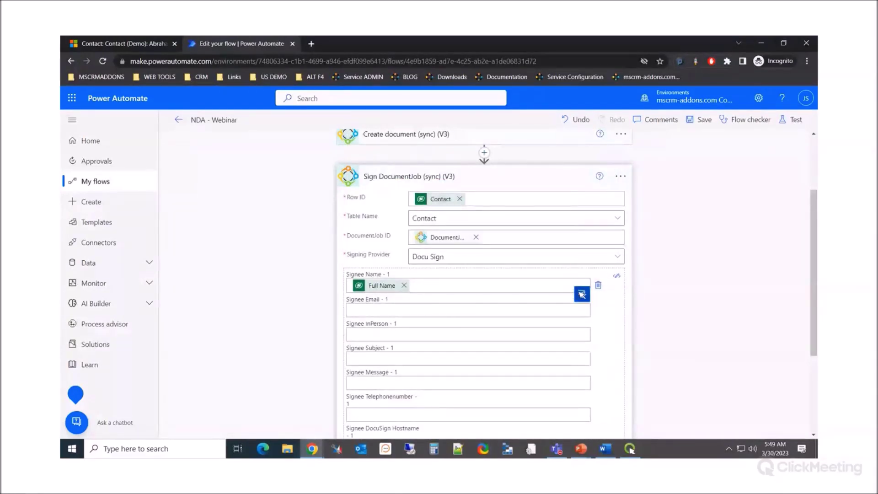
# Step: Set Signee Email - 1 to the contact's primary Email dynamic value from the row trigger
pyautogui.click(583, 294)
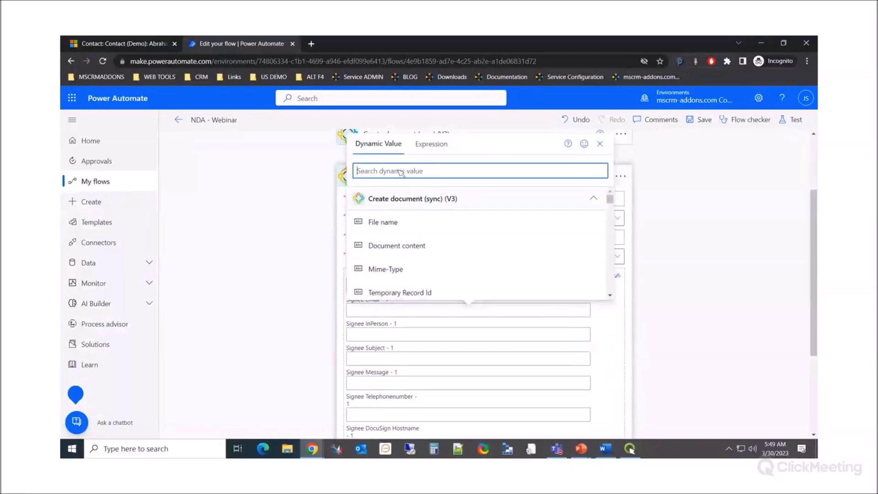
pyautogui.write('email')
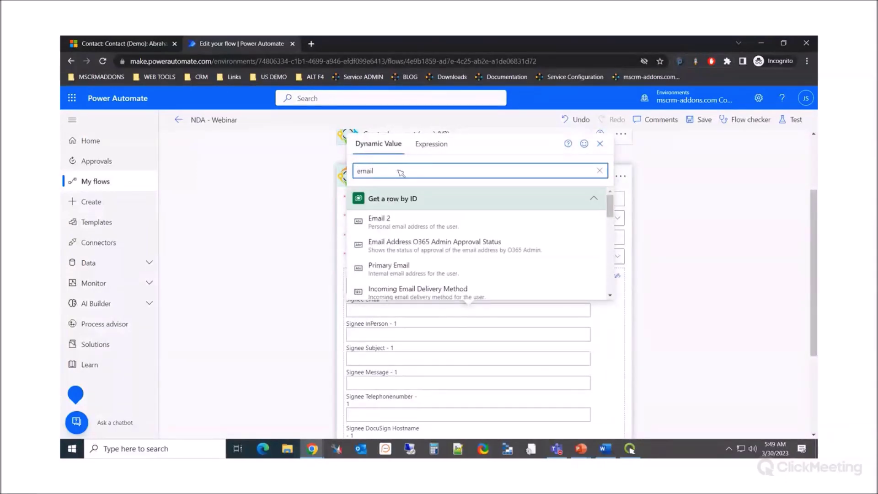
pyautogui.scroll(-3, 430, 236)
pyautogui.scroll(-5, 425, 234)
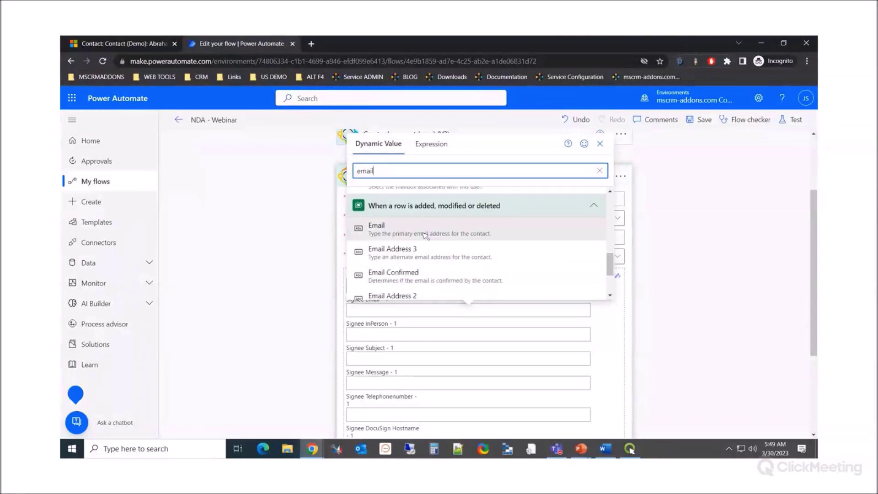
pyautogui.scroll(2, 389, 235)
pyautogui.click(383, 237)
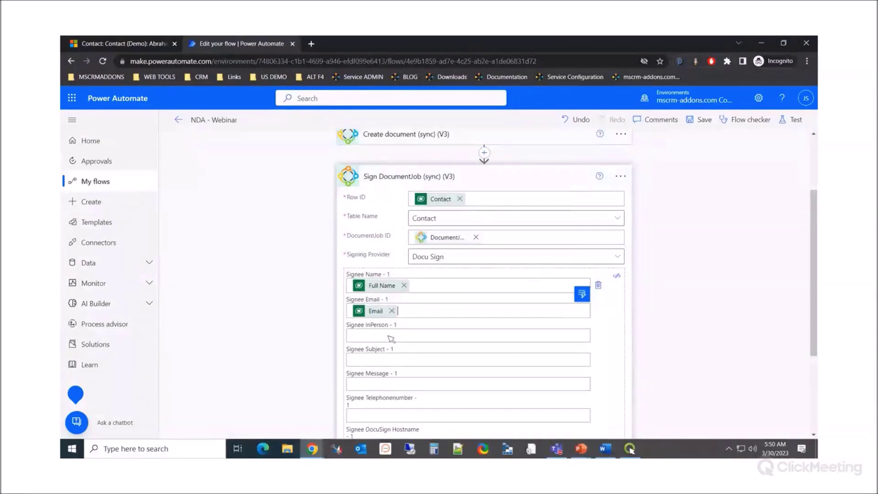
# Step: Set Signee Subject - 1 to the File name dynamic value from the Create document step
pyautogui.click(388, 364)
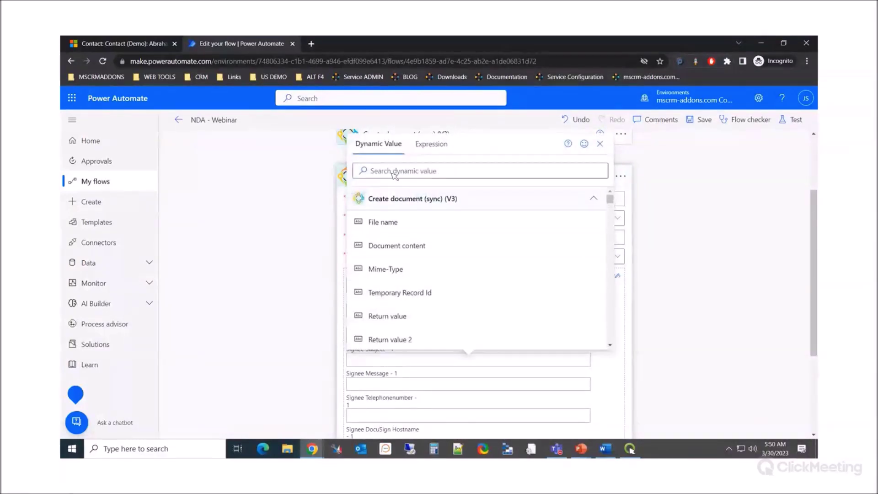
pyautogui.scroll(-1, 423, 284)
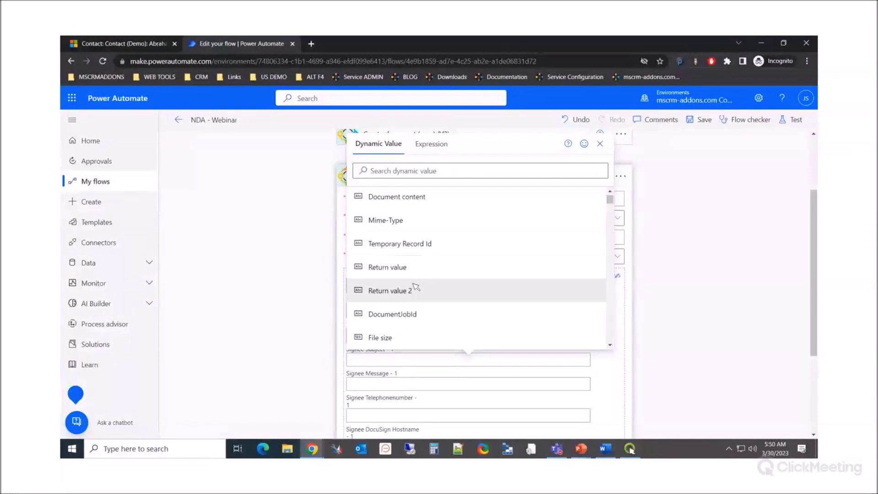
pyautogui.scroll(2, 419, 287)
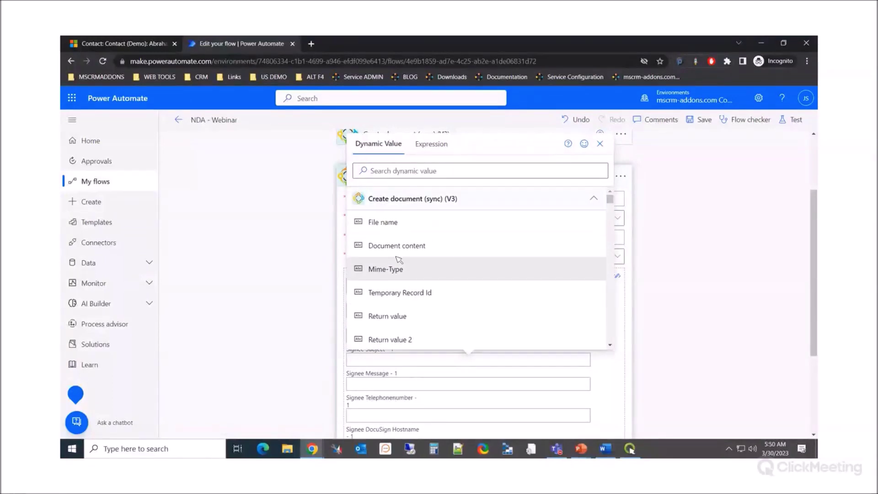
pyautogui.click(386, 224)
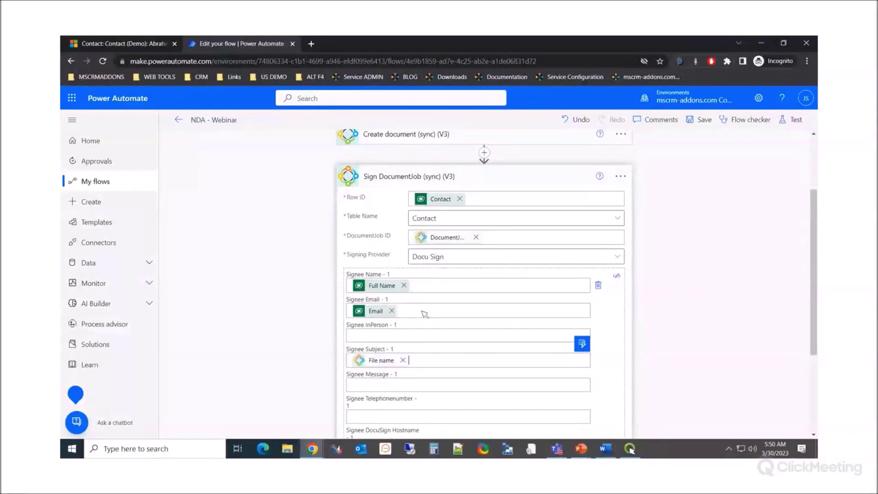
# Step: Add a second signee item and set its Signee Name - 2 to the user's Full Name from the Get a row by ID step
pyautogui.scroll(-1, 336, 317)
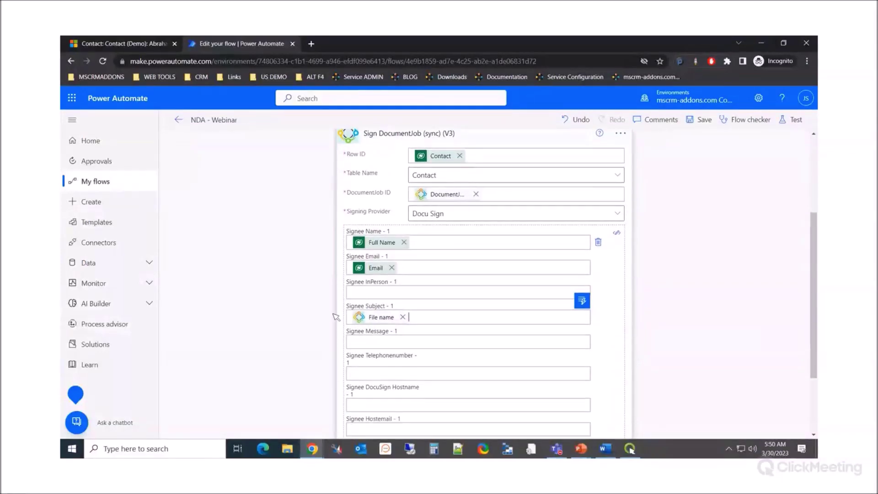
pyautogui.scroll(-1, 336, 317)
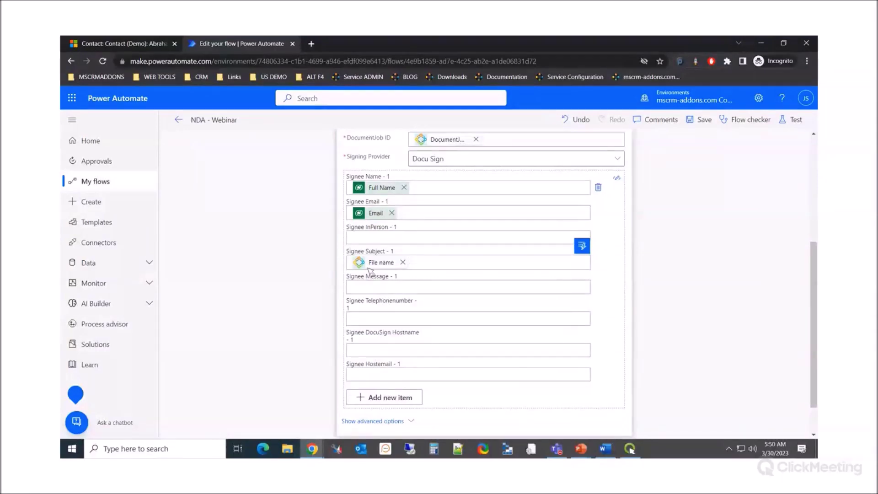
pyautogui.scroll(2, 283, 263)
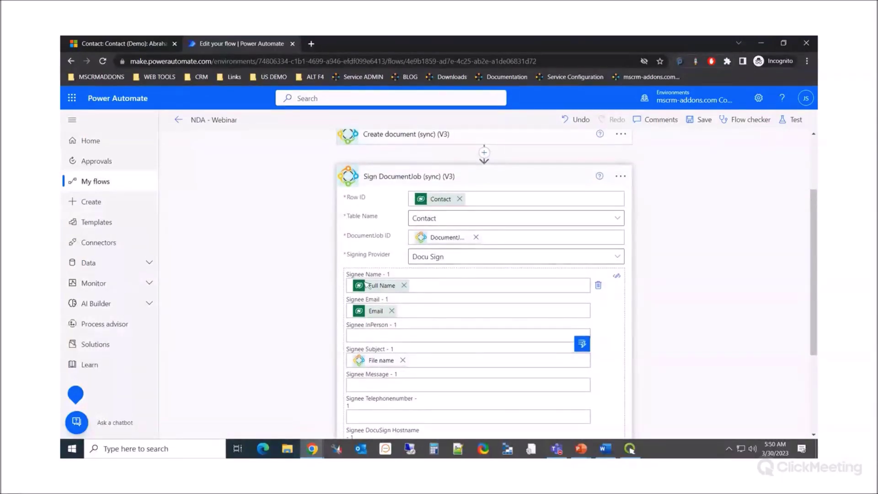
pyautogui.scroll(-1, 402, 297)
pyautogui.scroll(-2, 403, 295)
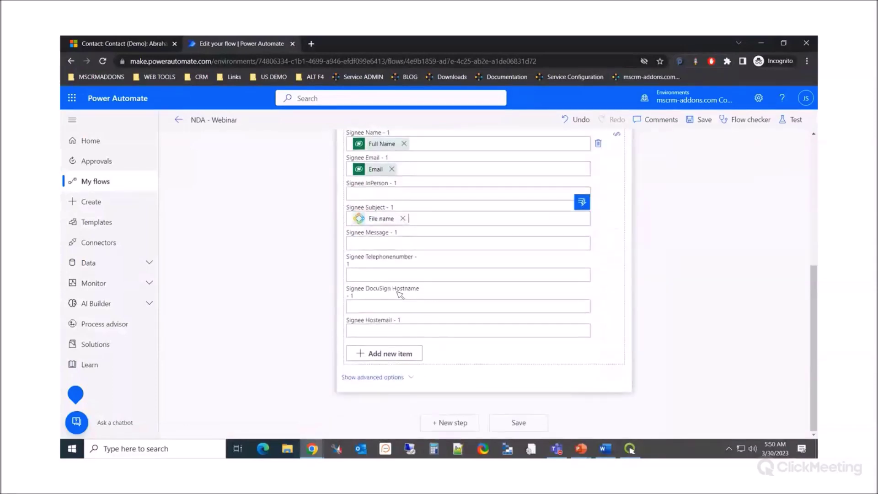
pyautogui.click(387, 355)
pyautogui.scroll(-1, 257, 281)
pyautogui.click(394, 312)
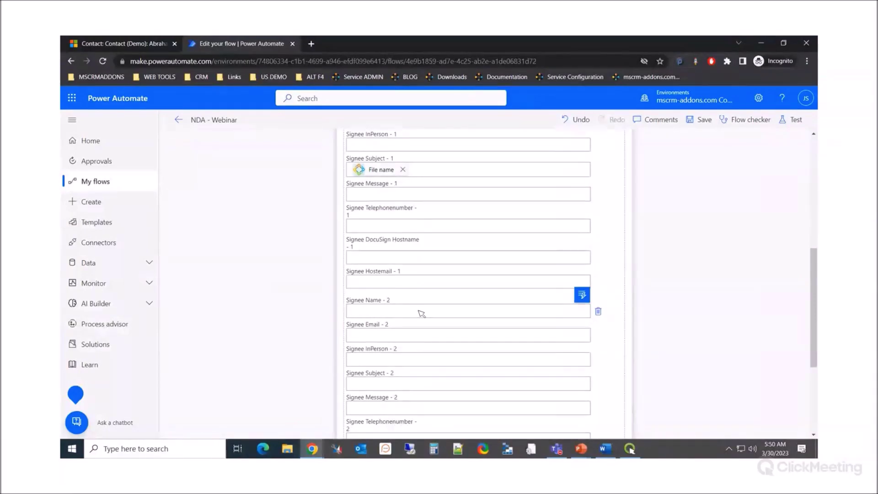
pyautogui.click(582, 295)
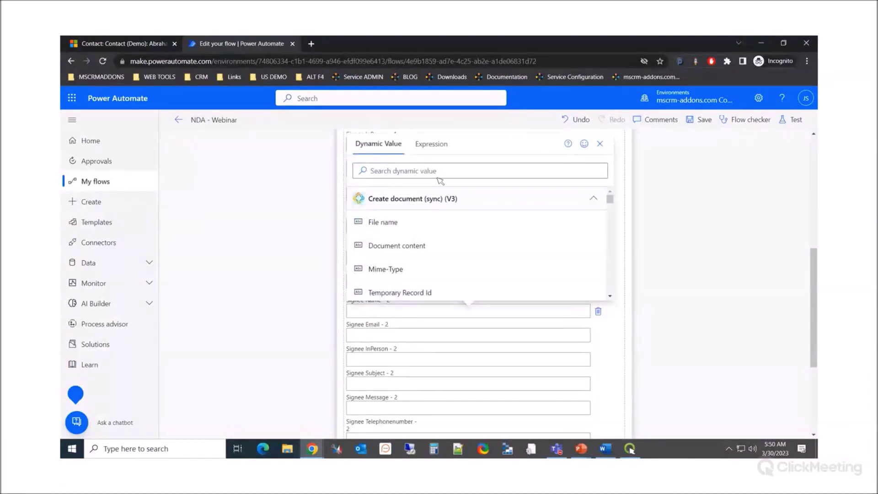
pyautogui.write('full')
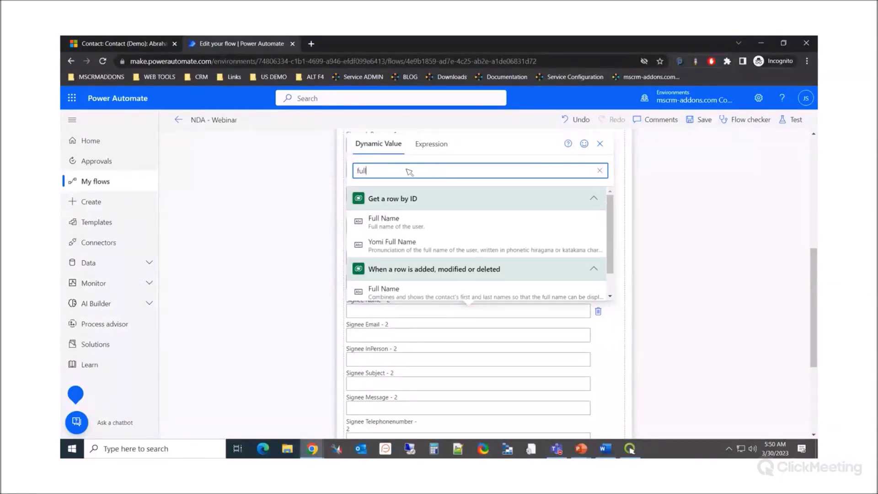
pyautogui.click(394, 228)
# Step: Set Signee Email - 2 to the user's Primary Email dynamic value from the Get a row by ID step
pyautogui.click(389, 341)
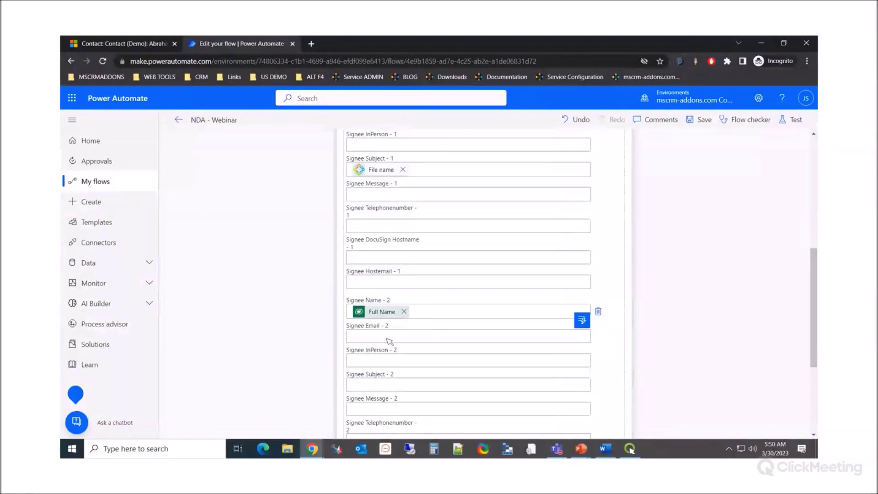
pyautogui.click(582, 320)
pyautogui.click(508, 170)
pyautogui.write('email')
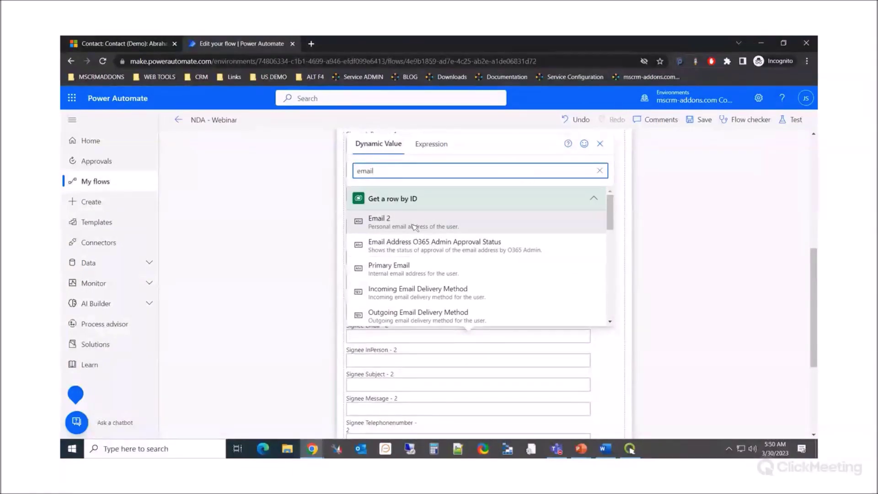
pyautogui.click(412, 268)
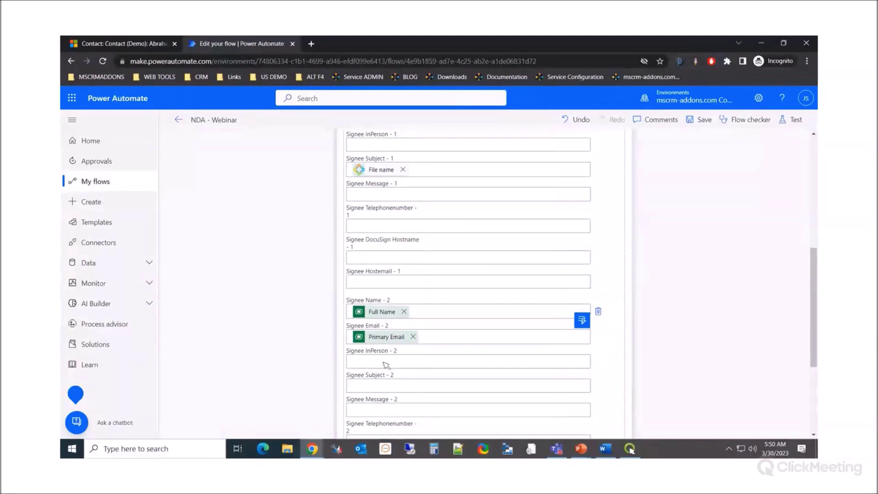
# Step: Set Signee Subject - 2 to the File name dynamic value from the Create document step
pyautogui.scroll(-1, 332, 346)
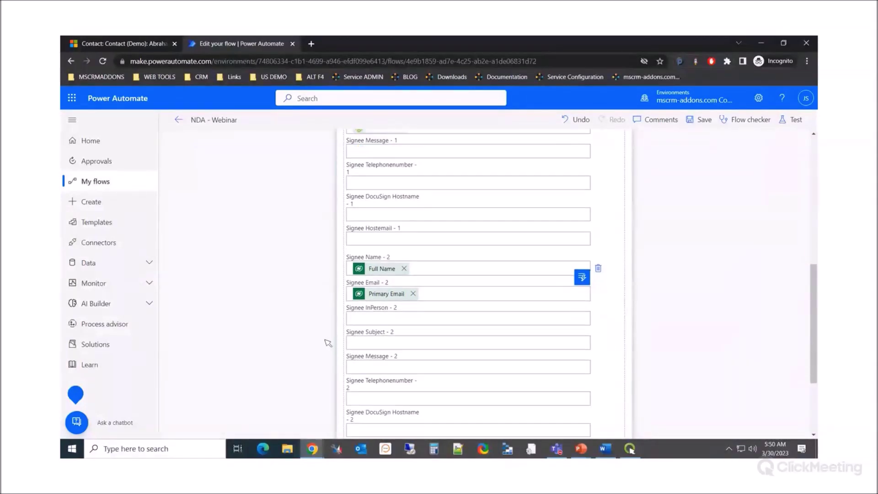
pyautogui.click(373, 336)
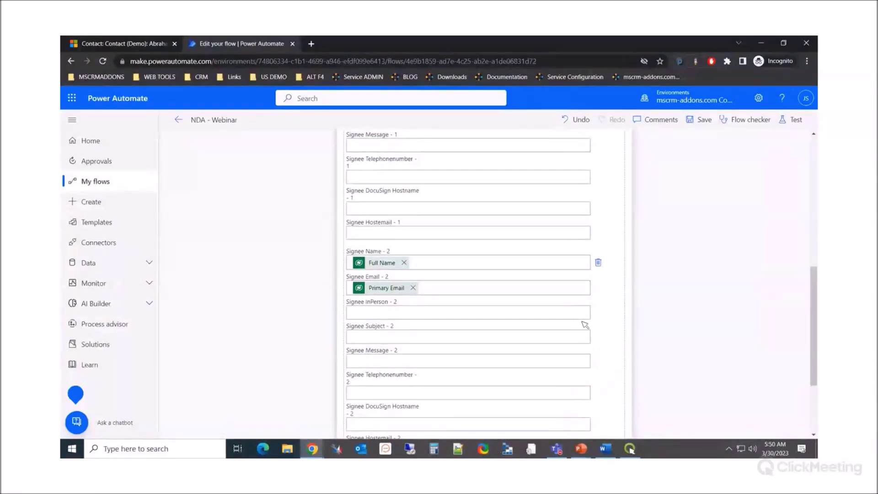
pyautogui.click(582, 322)
pyautogui.click(387, 224)
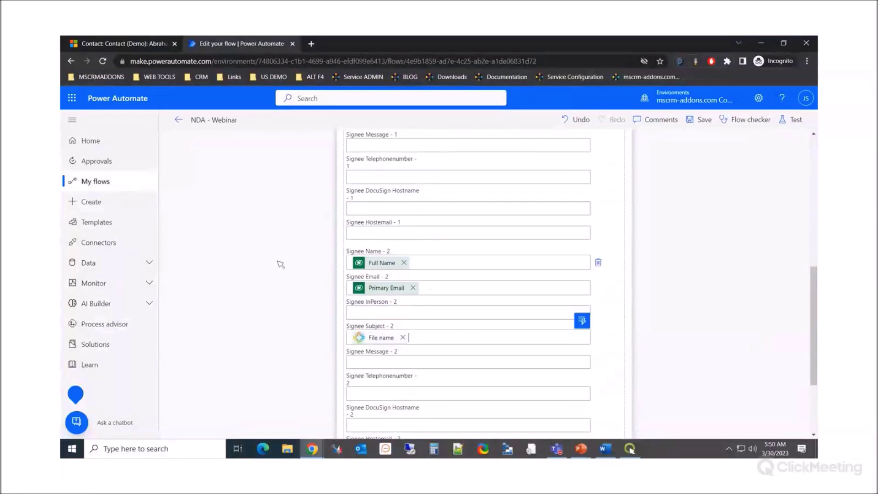
# Step: Review the Sign DocumentJob signee fields and try to save the NDA - Webinar flow
pyautogui.scroll(-2, 279, 261)
pyautogui.scroll(7, 287, 263)
pyautogui.scroll(-3, 287, 264)
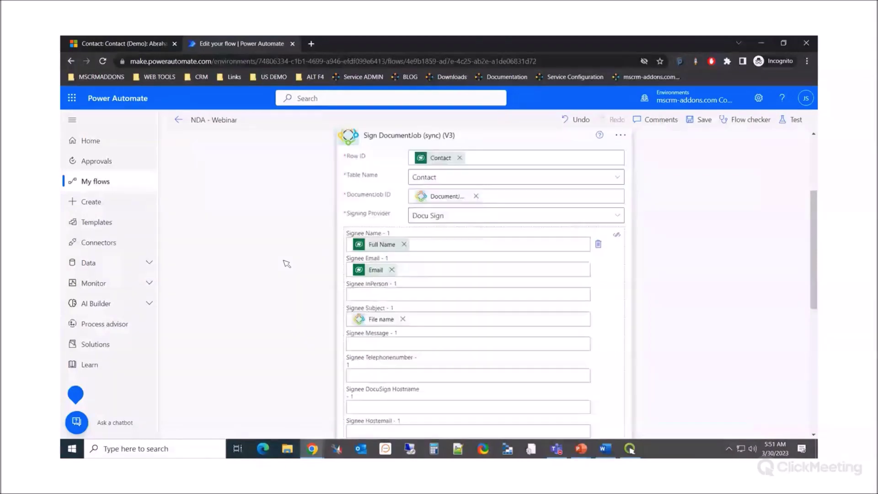
pyautogui.scroll(3, 287, 263)
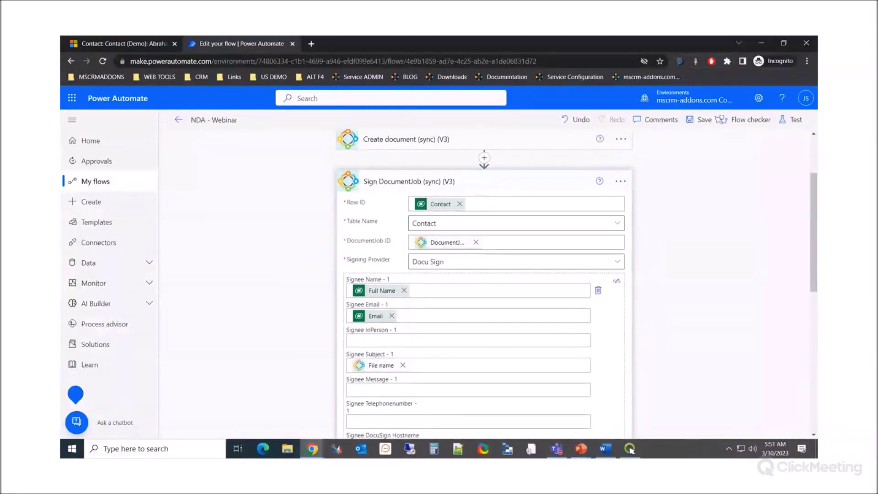
pyautogui.click(698, 120)
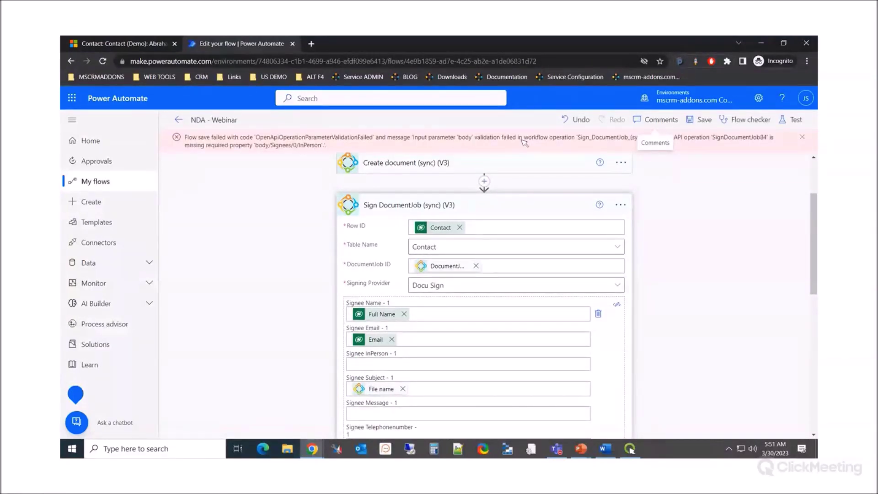
pyautogui.click(806, 136)
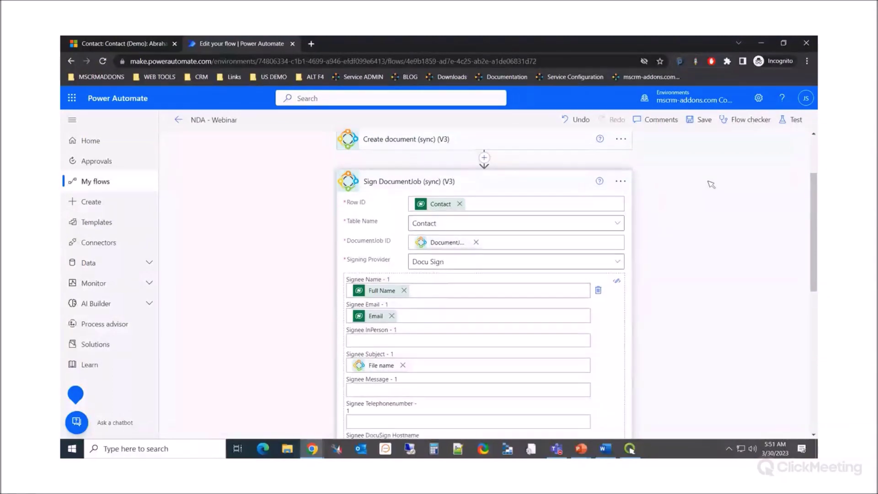
# Step: Set both Signee InPerson - 1 and Signee InPerson - 2 to false, and save the flow
pyautogui.click(381, 342)
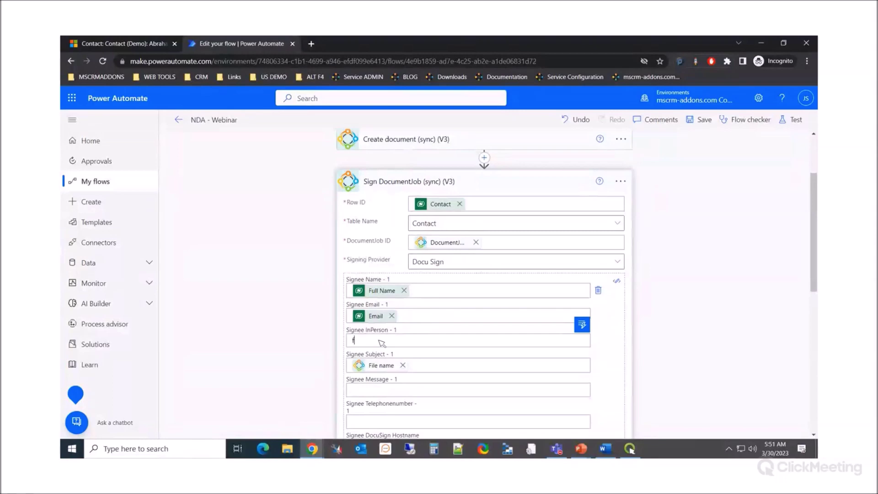
pyautogui.moveTo(391, 341); pyautogui.dragTo(353, 341)
pyautogui.write('false')
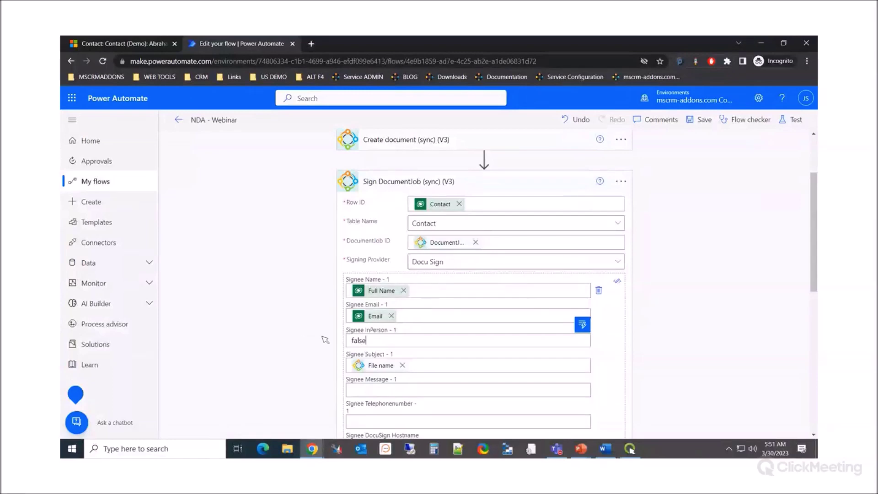
pyautogui.scroll(-4, 368, 333)
pyautogui.click(372, 363)
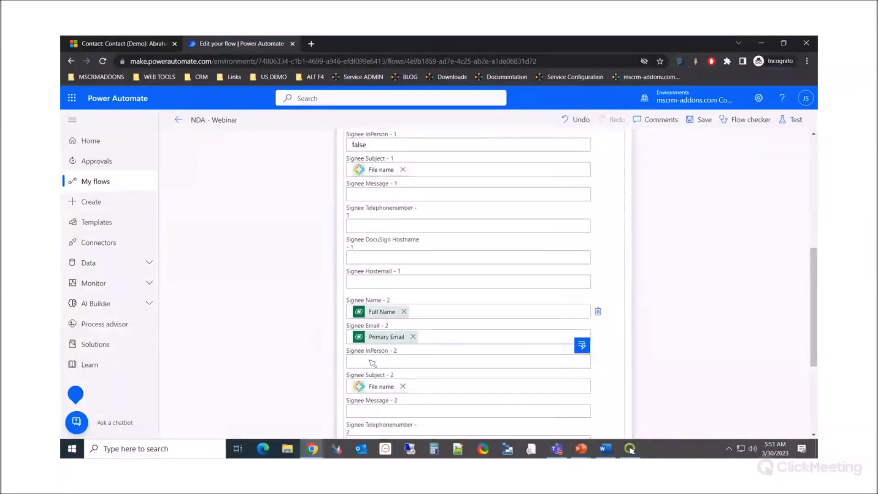
pyautogui.write('false')
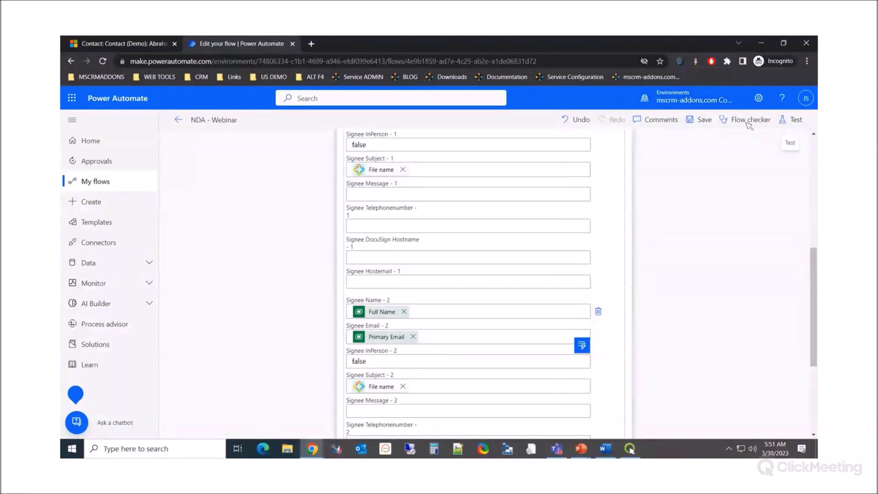
pyautogui.click(663, 119)
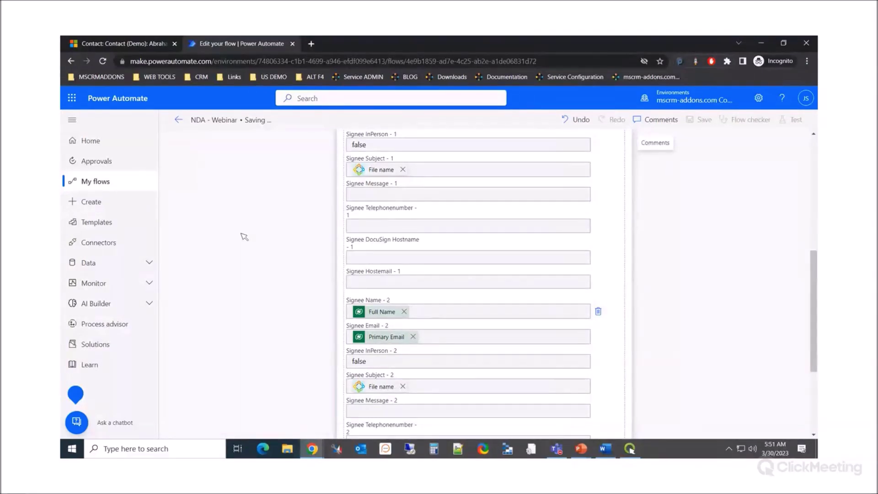
# Step: Switch to the Dynamics 365 contact record, set its Job Title to Tester2, and save it to trigger the flow
pyautogui.click(129, 44)
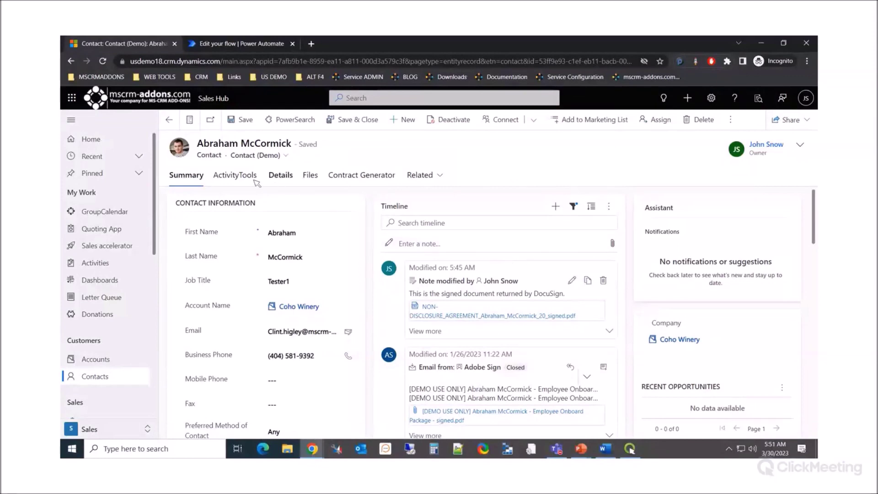
pyautogui.click(303, 284)
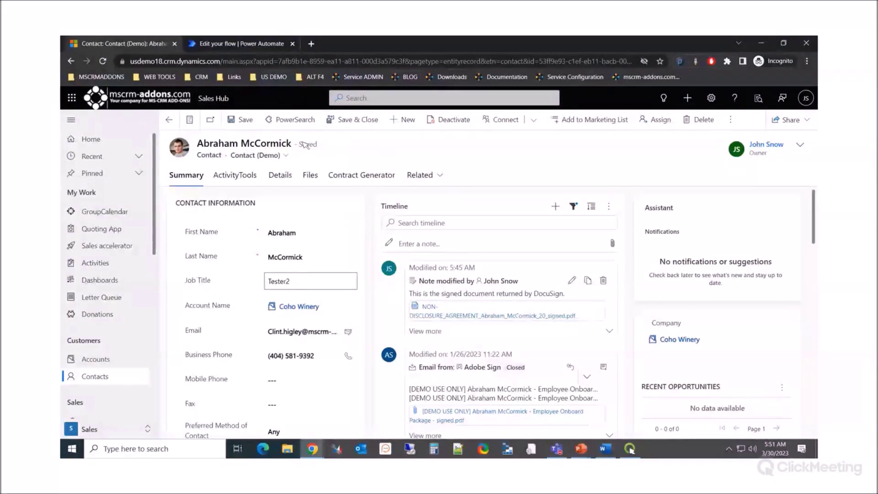
pyautogui.click(239, 119)
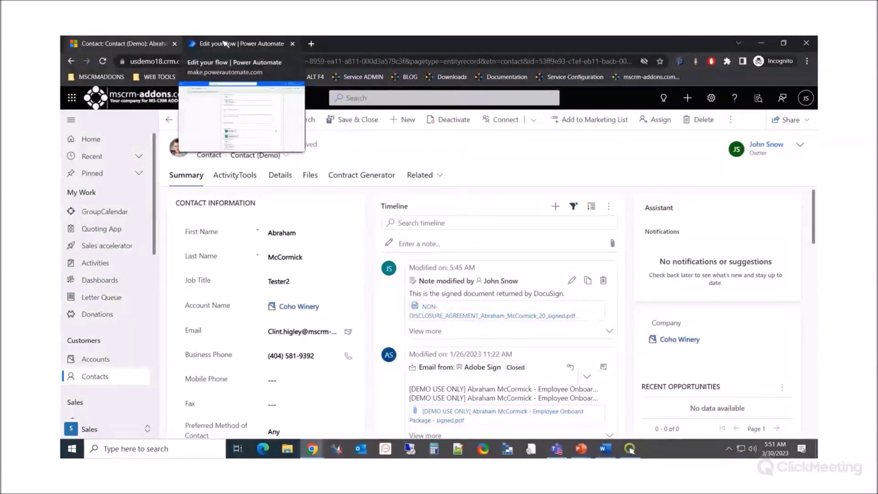
# Step: Return to Power Automate, open the latest run in the NDA - Webinar run history, and check the incoming DocuSign signature request email
pyautogui.click(224, 44)
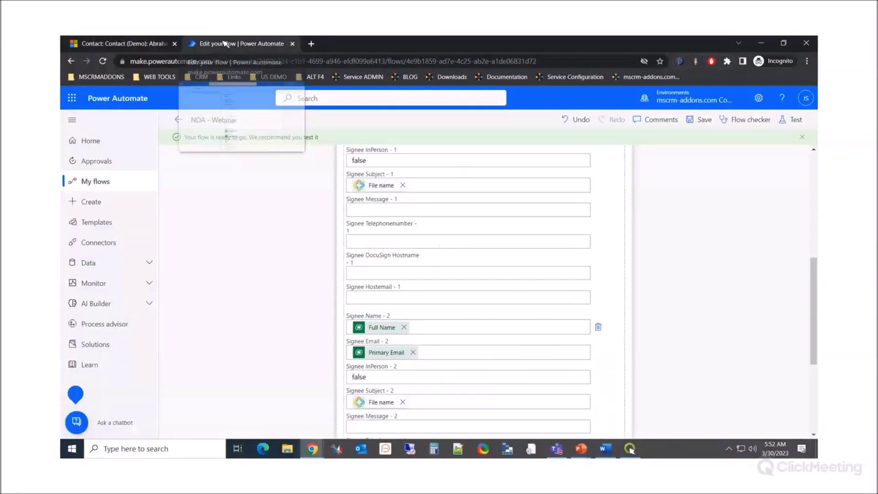
pyautogui.click(179, 119)
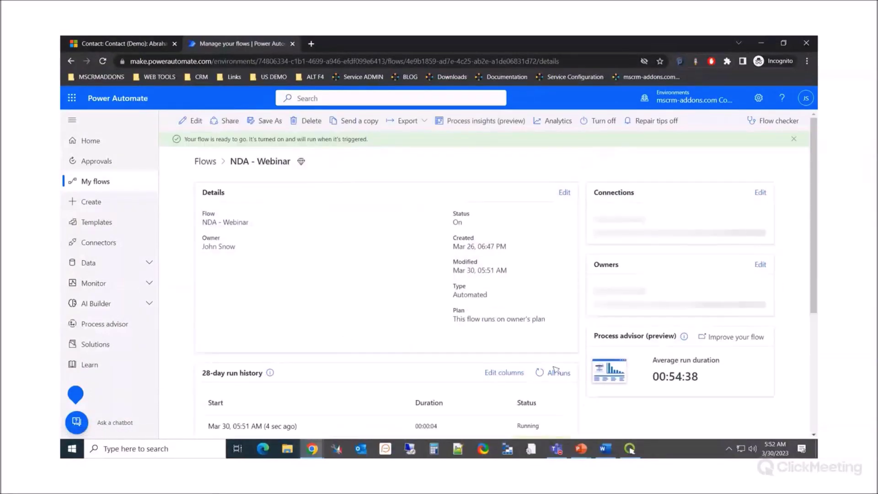
pyautogui.scroll(-1, 323, 392)
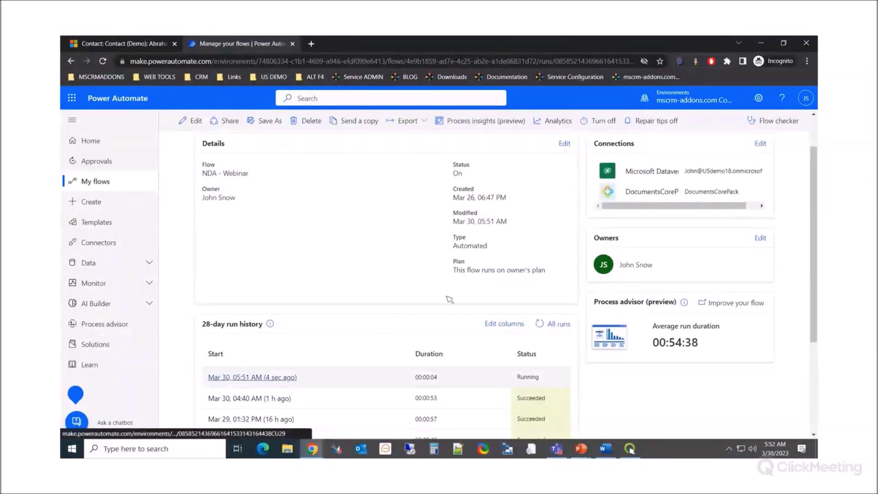
pyautogui.click(257, 378)
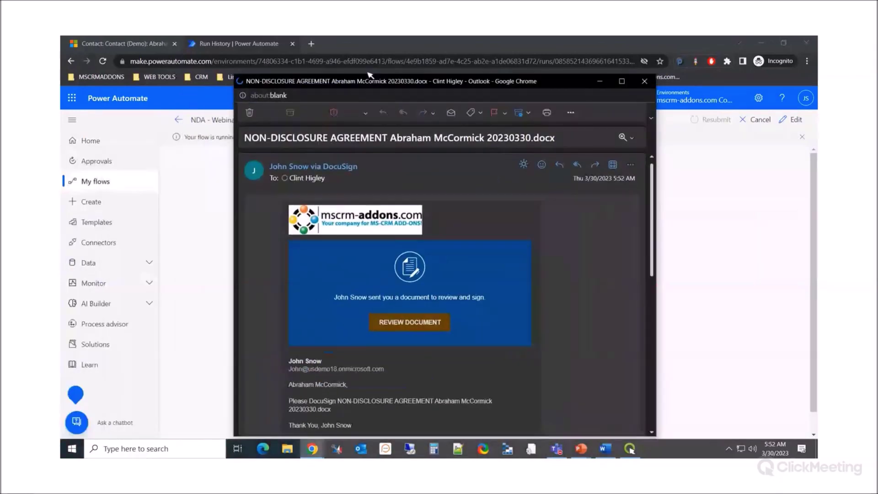
pyautogui.moveTo(356, 81); pyautogui.dragTo(374, 74)
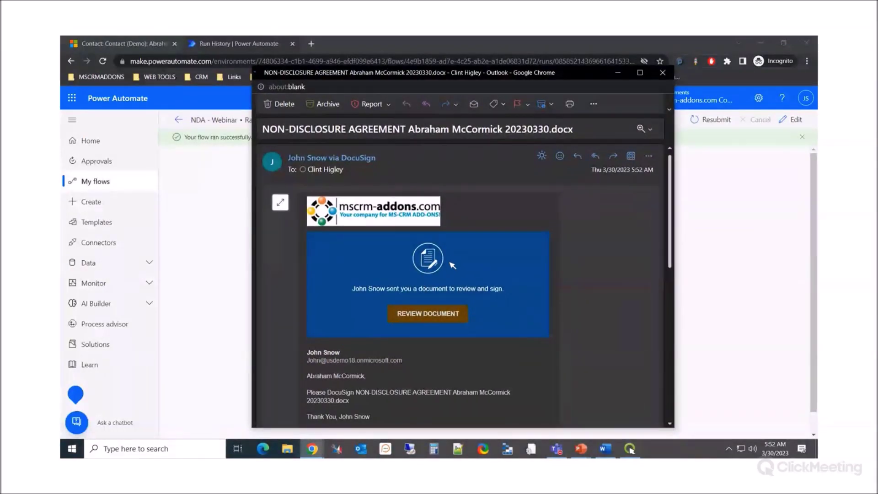
pyautogui.click(661, 74)
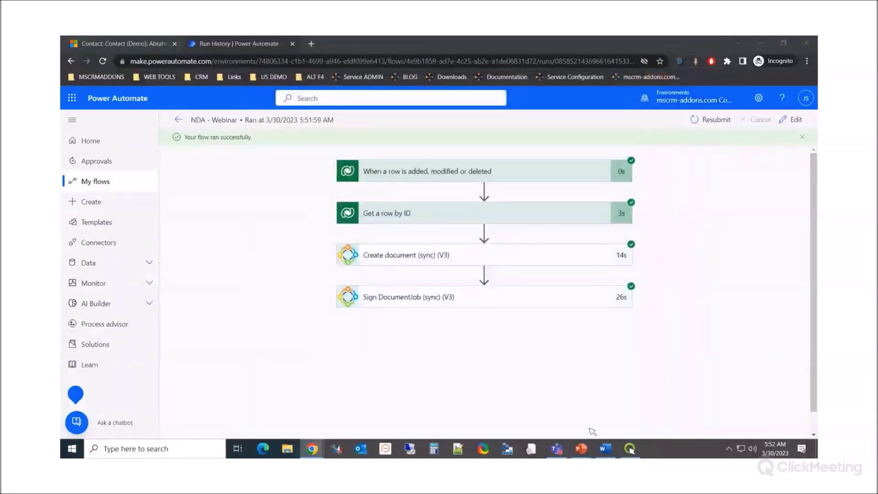
# Step: Switch to the PowerPoint slide show and advance to the Free Trial slide
pyautogui.click(605, 449)
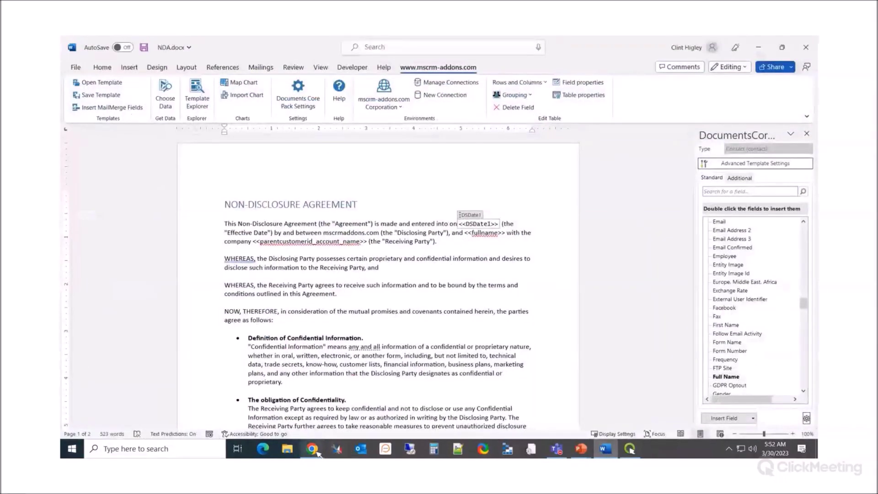
pyautogui.moveTo(581, 449)
pyautogui.click(549, 398)
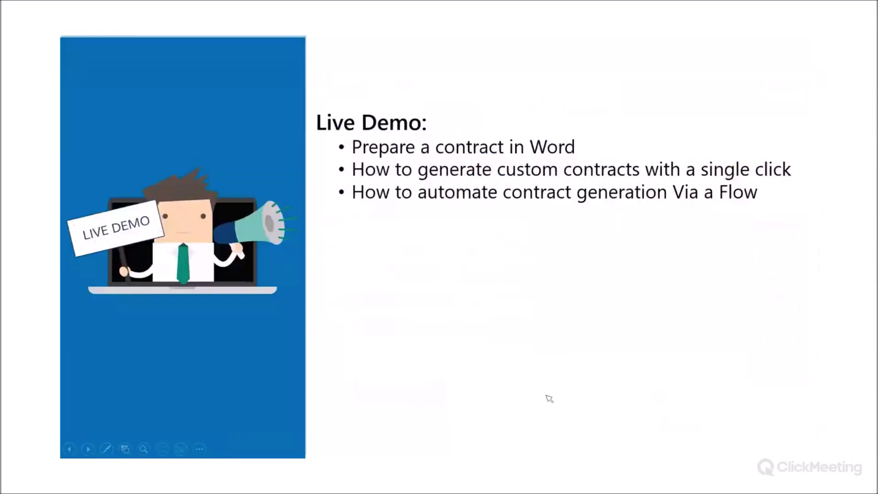
pyautogui.click(387, 226)
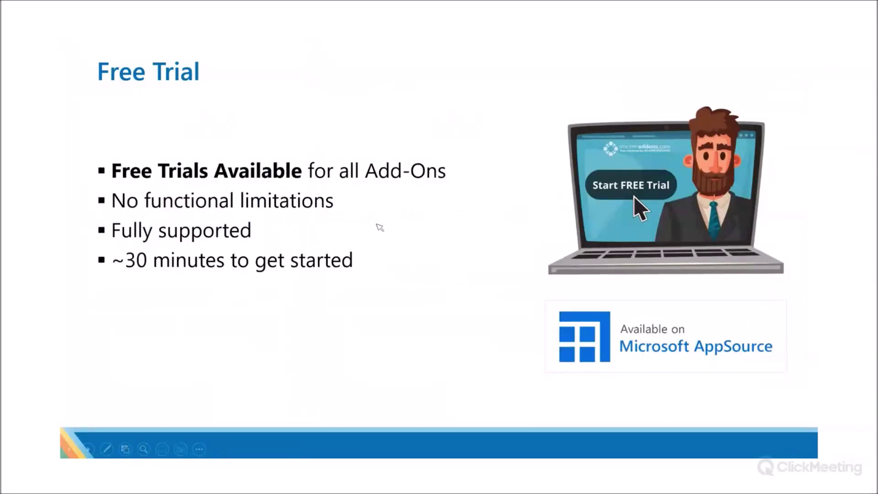